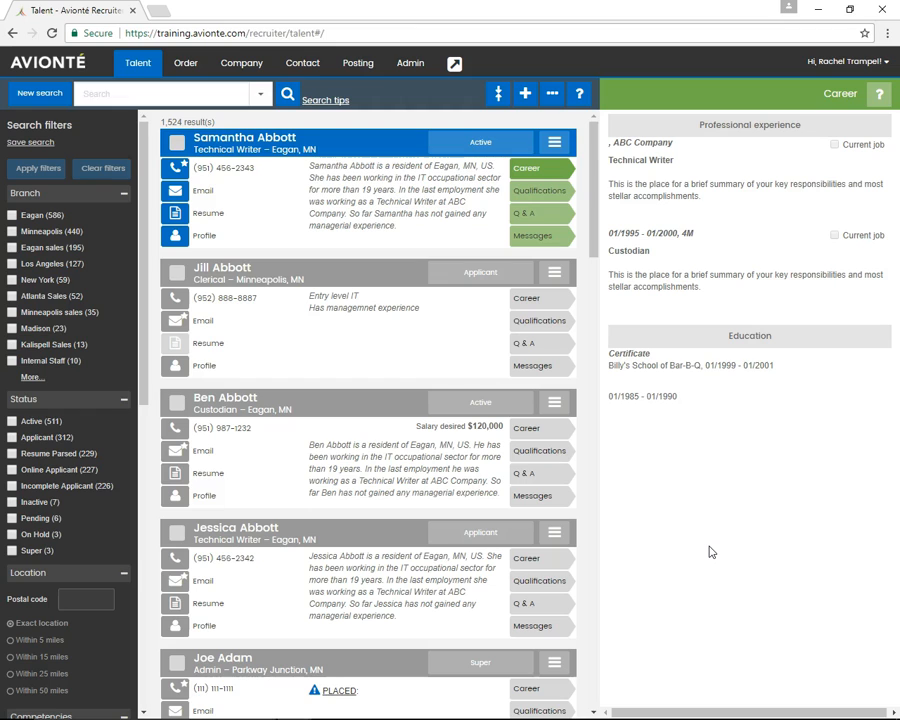
Open the application workflows administration and expand the BB Example workflow to review its sections
{"action": "left_click", "coordinate": [706, 548]}
{"action": "left_click", "coordinate": [332, 222]}
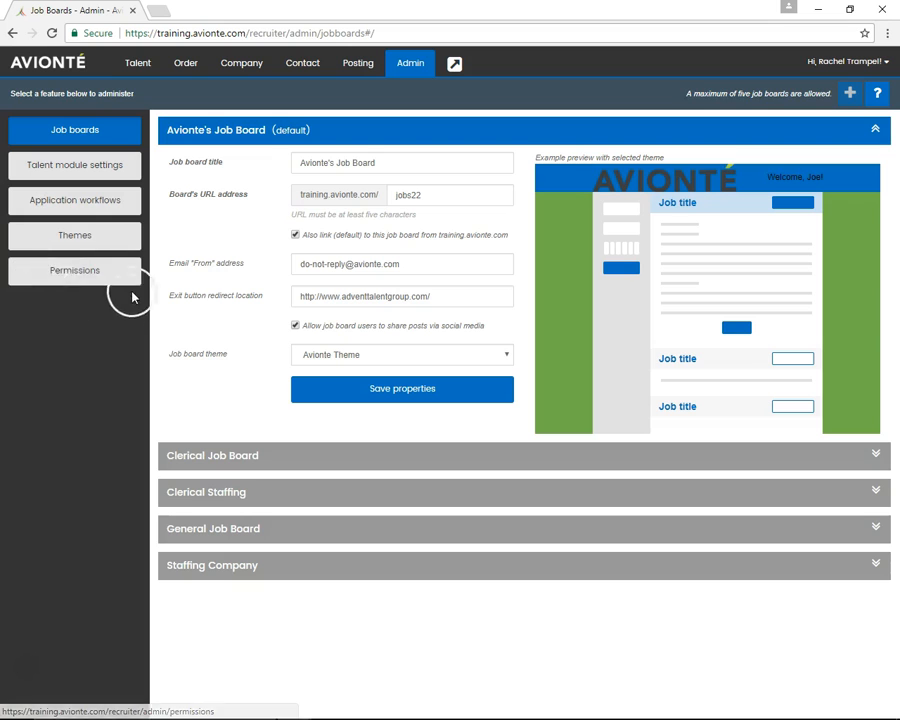
{"action": "left_click", "coordinate": [34, 203]}
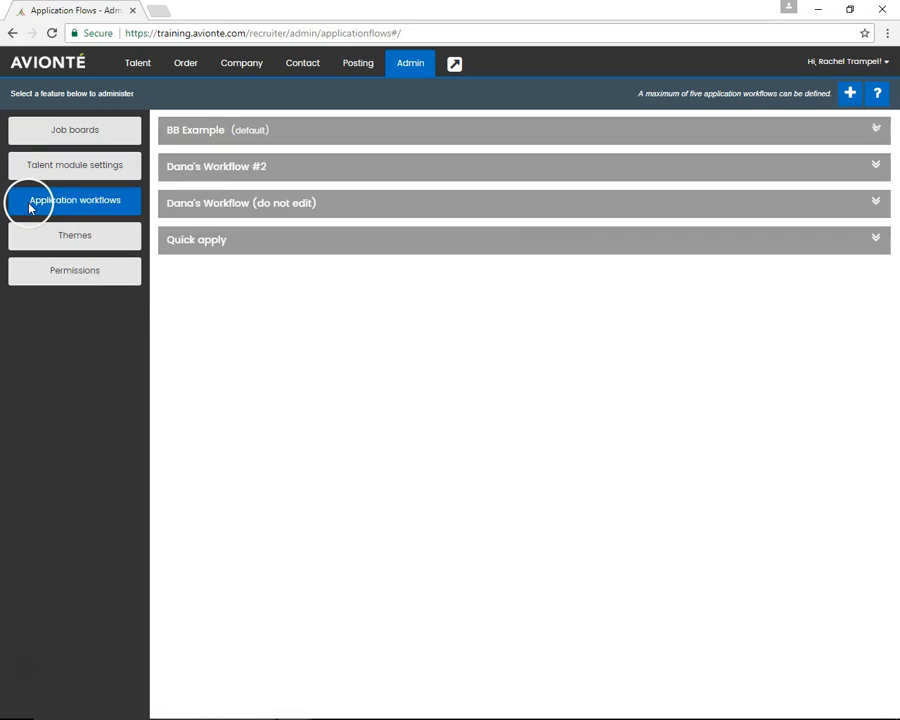
{"action": "scroll", "coordinate": [610, 222], "scroll_direction": "down", "scroll_amount": 1}
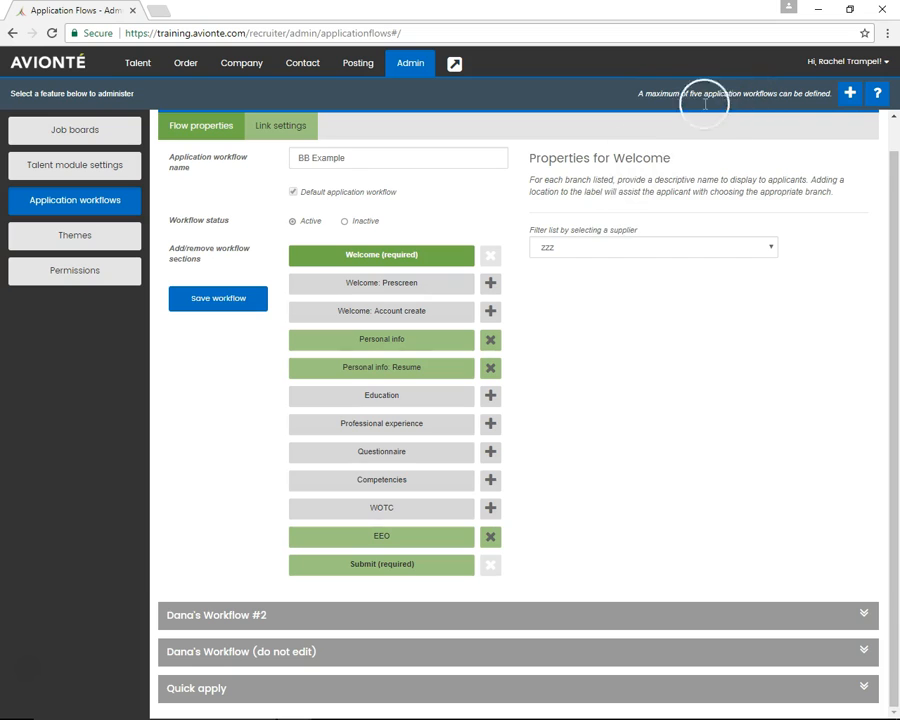
{"action": "scroll", "coordinate": [562, 237], "scroll_direction": "up", "scroll_amount": 1}
{"action": "scroll", "coordinate": [567, 238], "scroll_direction": "down", "scroll_amount": 1}
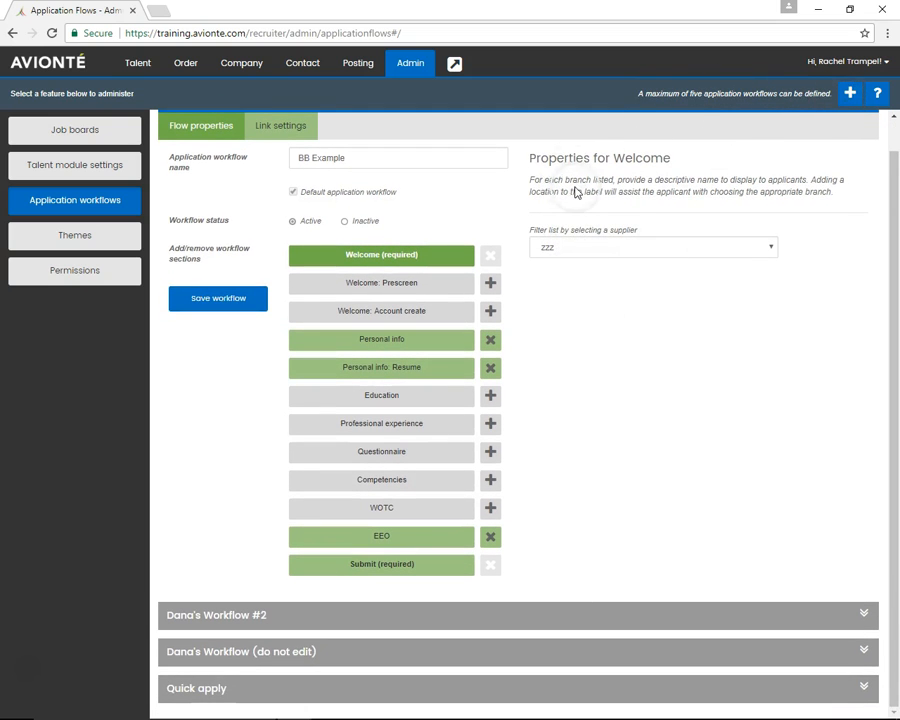
{"action": "scroll", "coordinate": [571, 197], "scroll_direction": "up", "scroll_amount": 1}
{"action": "scroll", "coordinate": [562, 195], "scroll_direction": "down", "scroll_amount": 1}
Make Workflow #2 the default application workflow and save it
{"action": "left_click", "coordinate": [327, 613]}
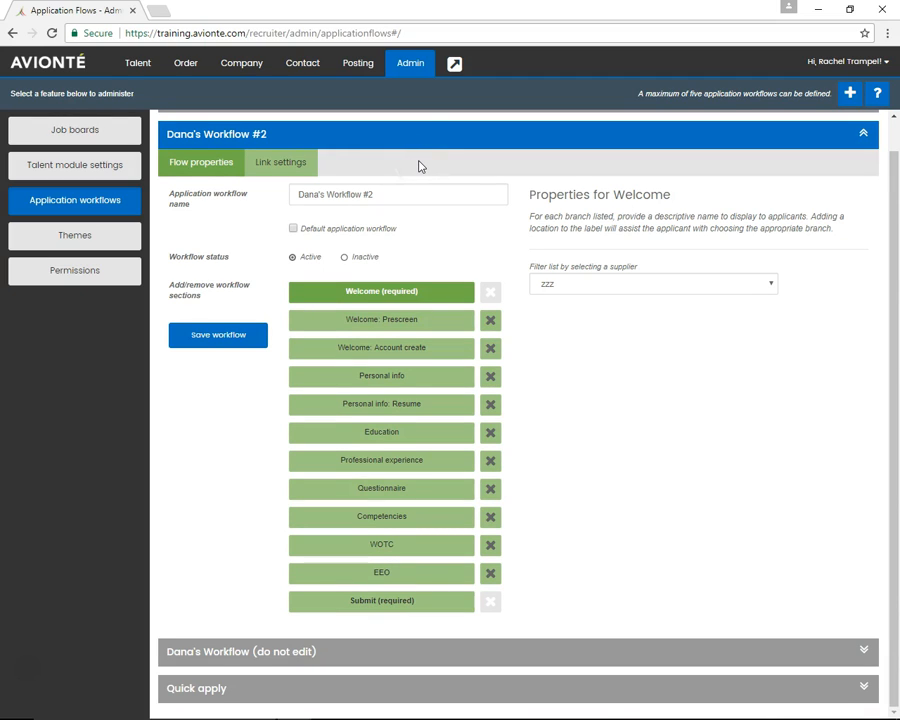
{"action": "left_click", "coordinate": [293, 228]}
{"action": "left_click", "coordinate": [217, 333]}
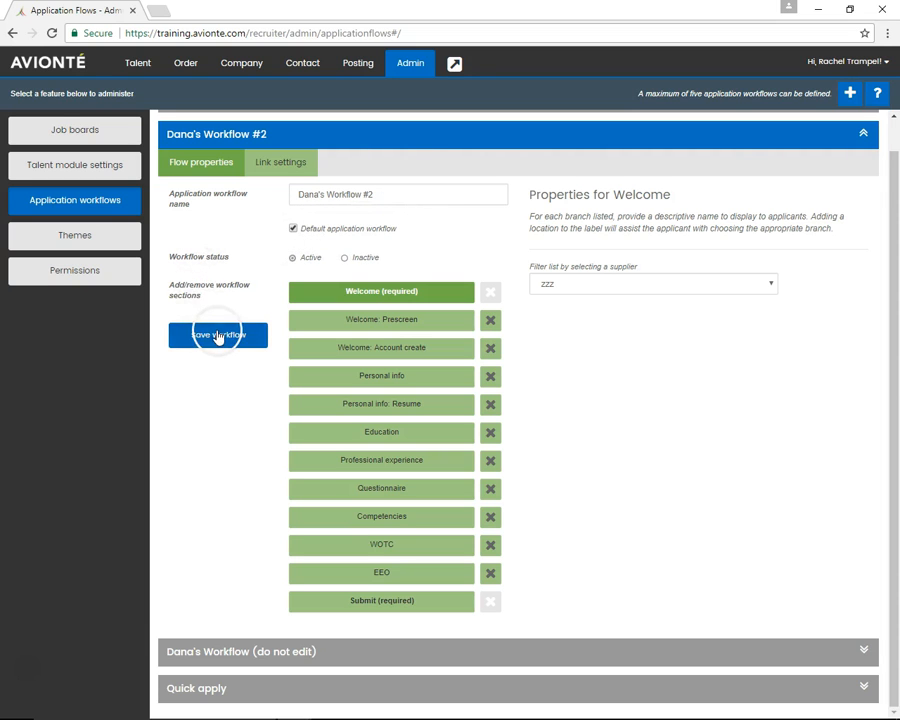
{"action": "scroll", "coordinate": [215, 303], "scroll_direction": "up", "scroll_amount": 1}
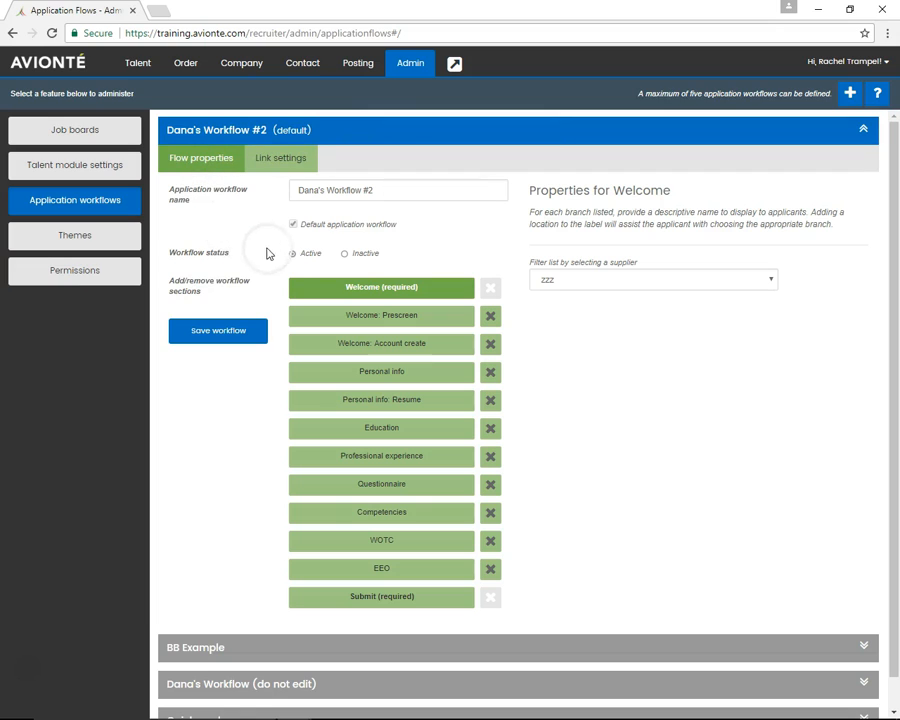
Filter the Welcome section's branches by supplier ABC Staffing Inc. and enable the New York (T) and Eagan Training branches
{"action": "mouse_move", "coordinate": [295, 255]}
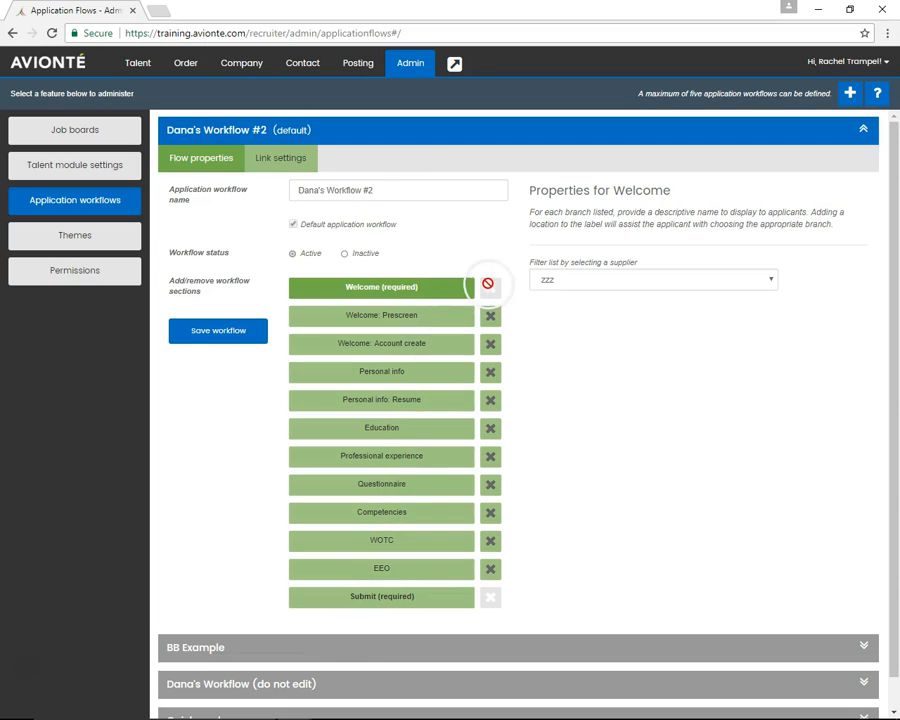
{"action": "scroll", "coordinate": [616, 283], "scroll_direction": "down", "scroll_amount": 1}
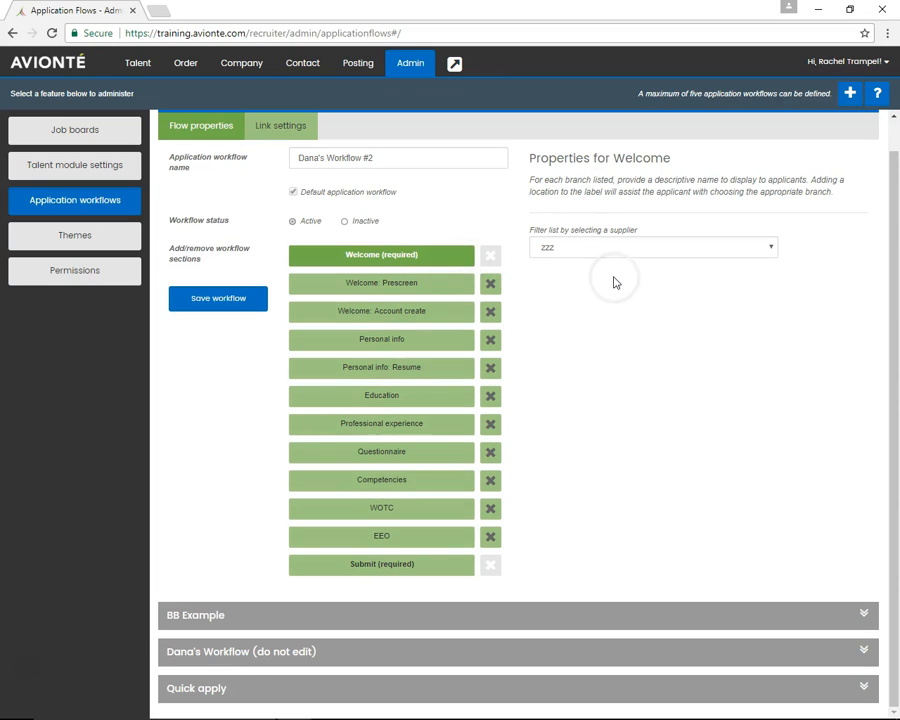
{"action": "left_click", "coordinate": [635, 253]}
{"action": "left_click", "coordinate": [635, 253]}
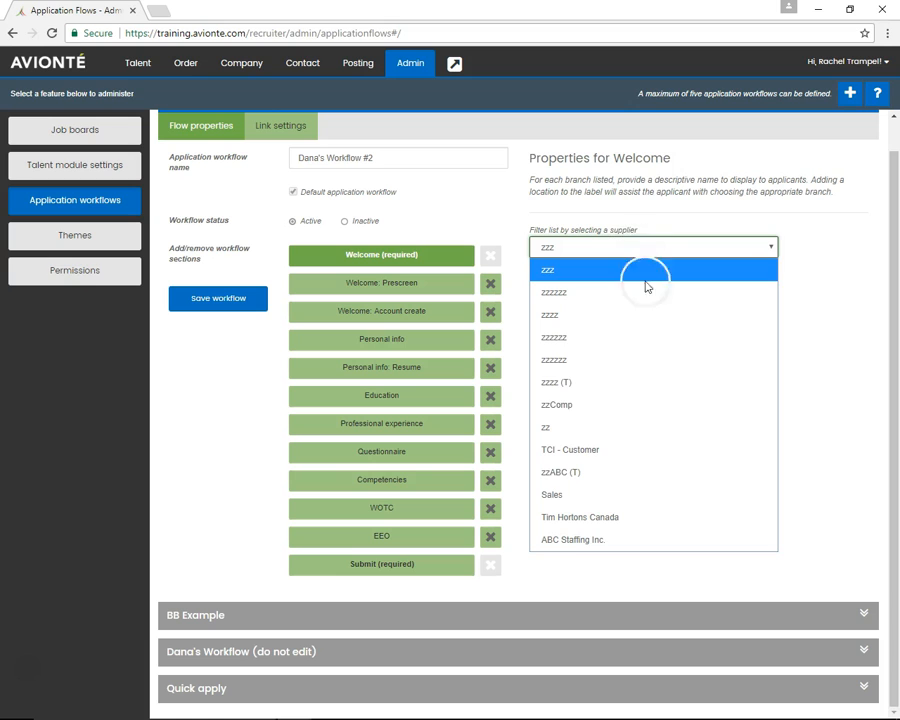
{"action": "left_click", "coordinate": [646, 538]}
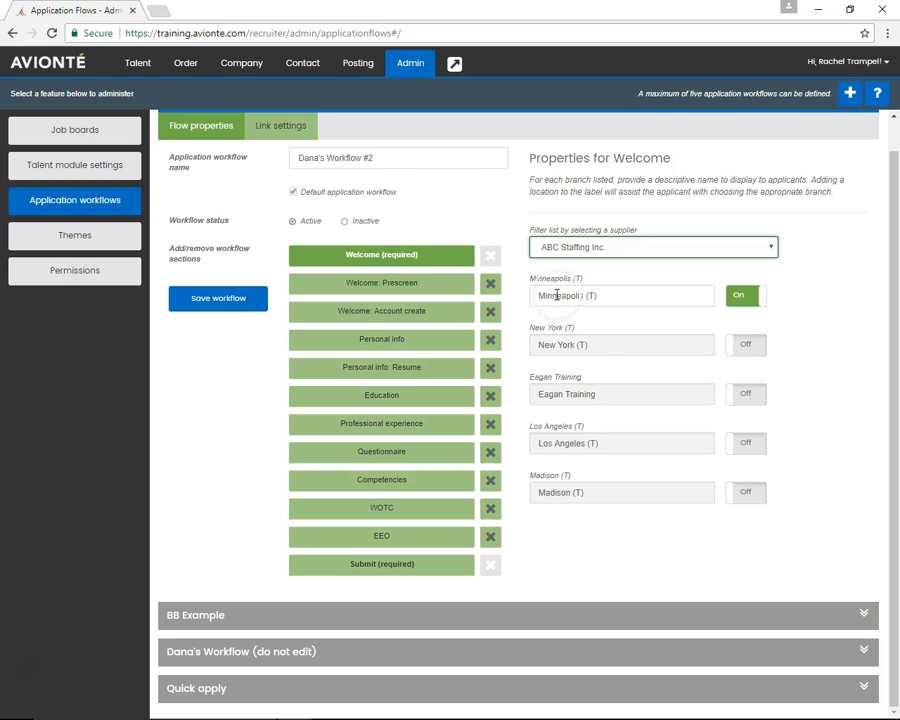
{"action": "left_click", "coordinate": [735, 350]}
{"action": "left_click", "coordinate": [738, 398]}
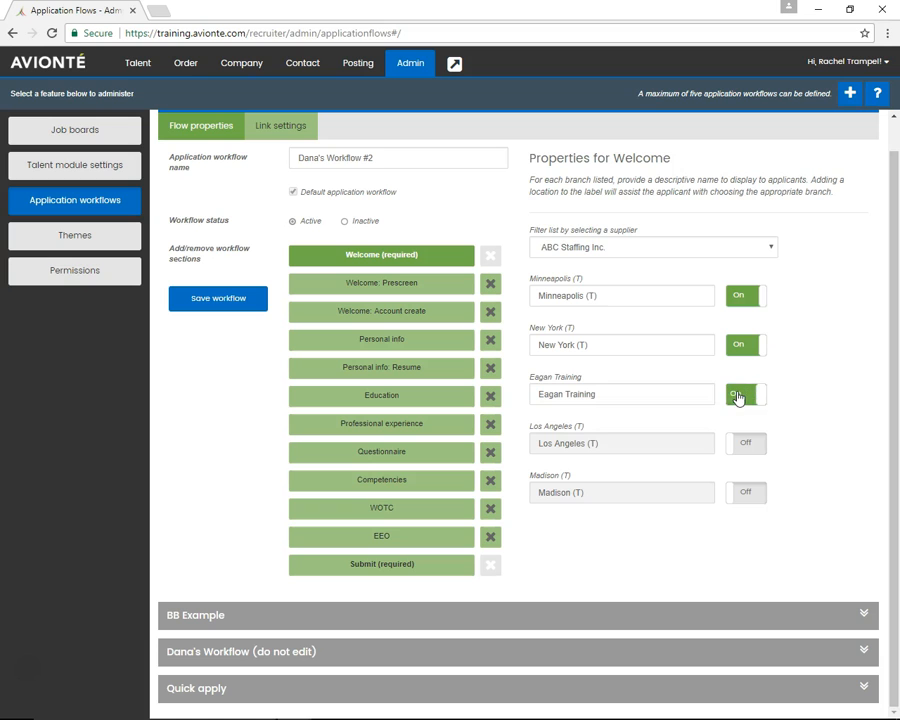
Reset the second prescreen question and set it to "Are you willing to submit to a drug test if requested?" with Yes as correct answer
{"action": "left_click", "coordinate": [418, 320]}
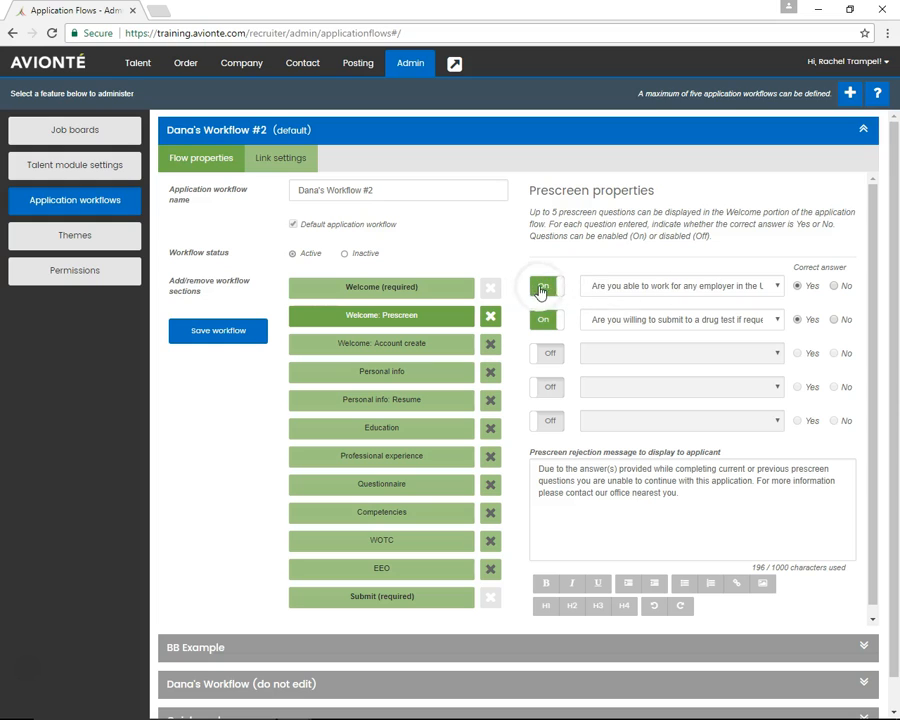
{"action": "left_click", "coordinate": [549, 320]}
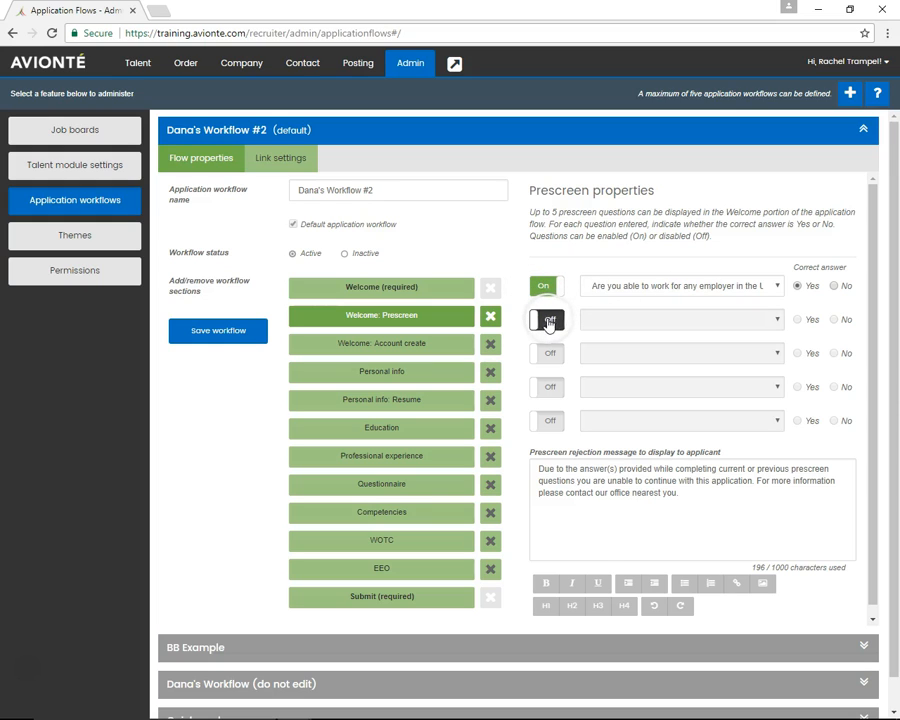
{"action": "left_click", "coordinate": [548, 321]}
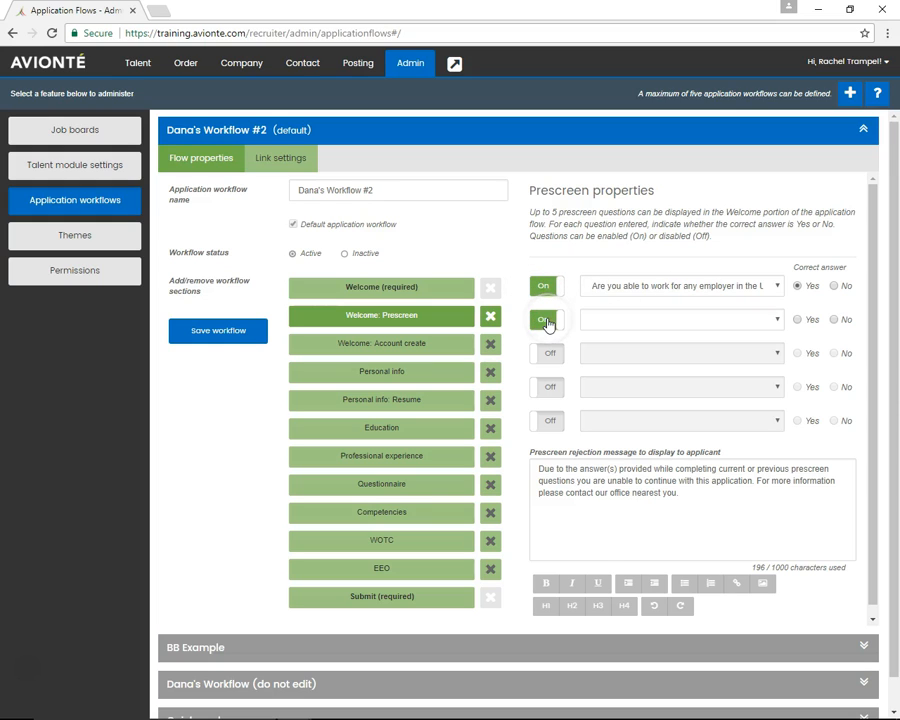
{"action": "left_click", "coordinate": [722, 321]}
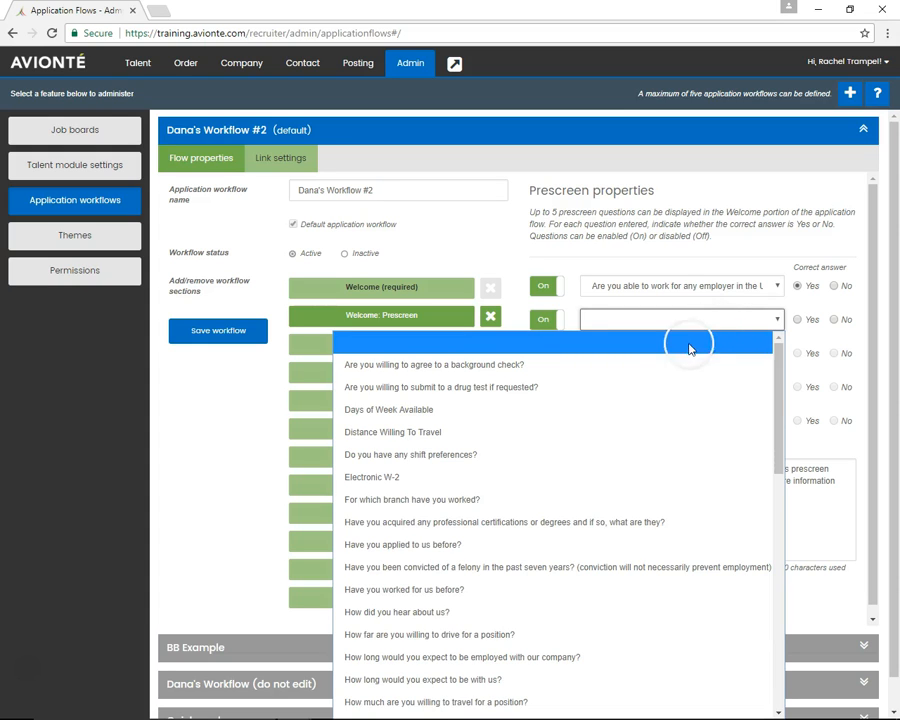
{"action": "left_click", "coordinate": [650, 382]}
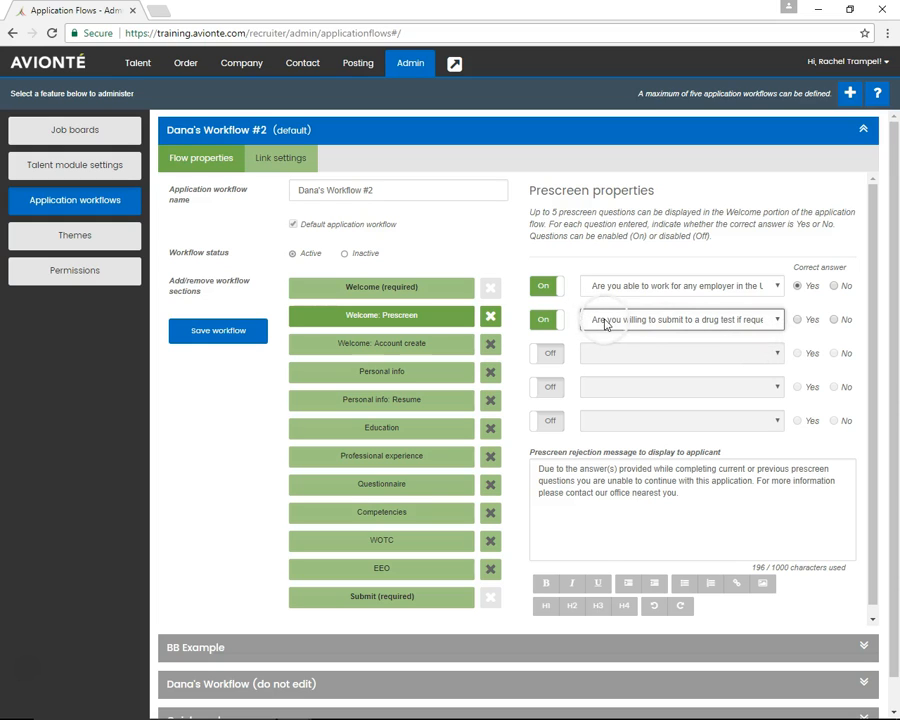
{"action": "left_click", "coordinate": [798, 320]}
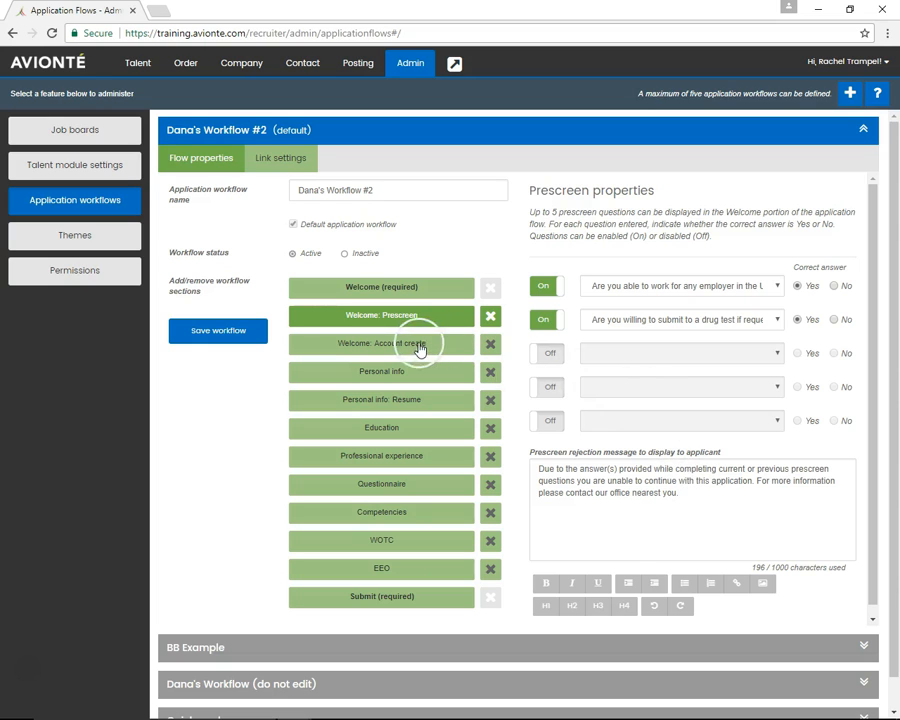
Remove the Welcome: Account create section from the workflow and add it back
{"action": "left_click", "coordinate": [377, 347]}
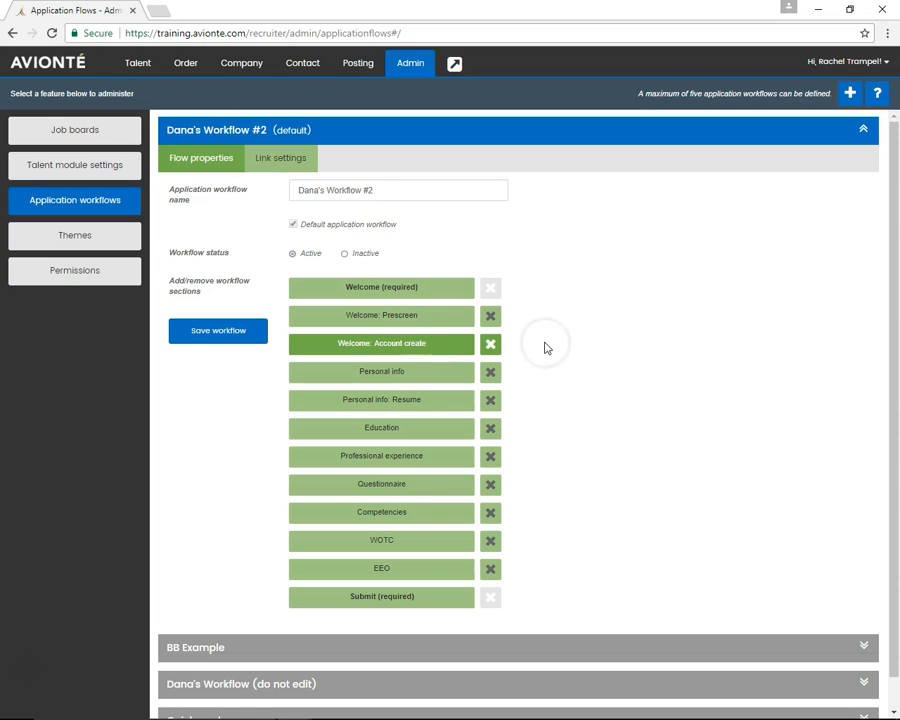
{"action": "left_click", "coordinate": [495, 346]}
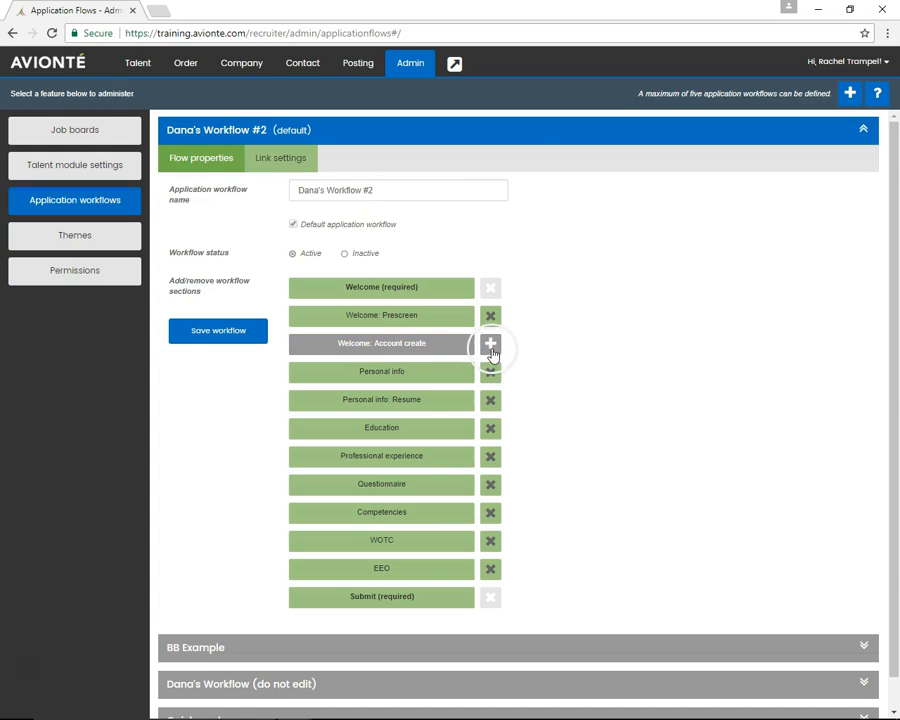
{"action": "left_click", "coordinate": [490, 344]}
Switch the Personal info section's phone number requirement off and back to Yes
{"action": "left_click", "coordinate": [340, 372]}
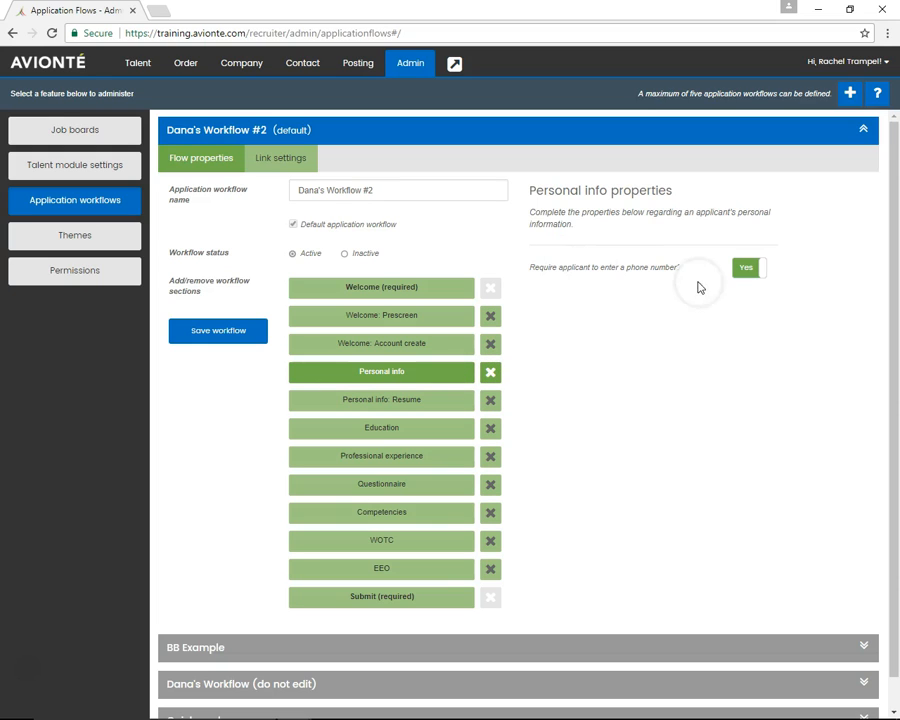
{"action": "left_click", "coordinate": [745, 271]}
{"action": "left_click", "coordinate": [743, 271]}
{"action": "scroll", "coordinate": [408, 405], "scroll_direction": "down", "scroll_amount": 1}
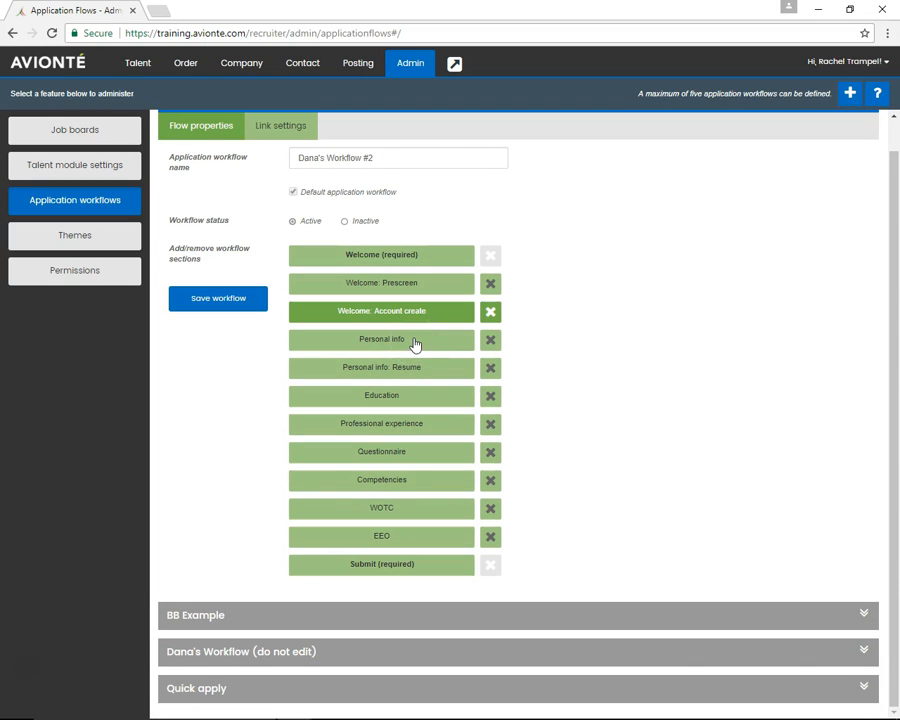
{"action": "left_click", "coordinate": [416, 343]}
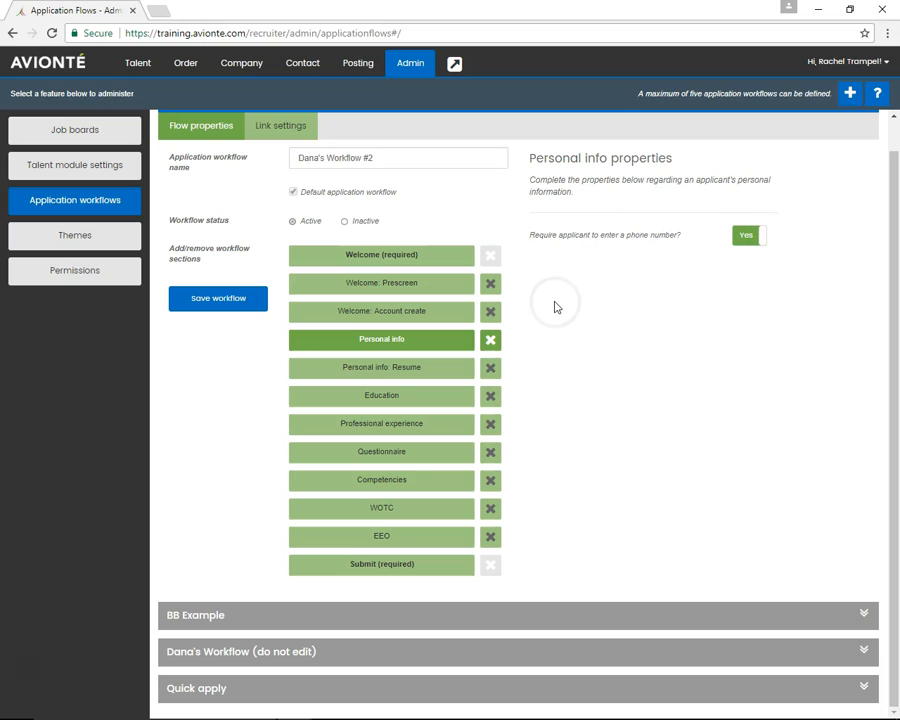
{"action": "left_click", "coordinate": [743, 238]}
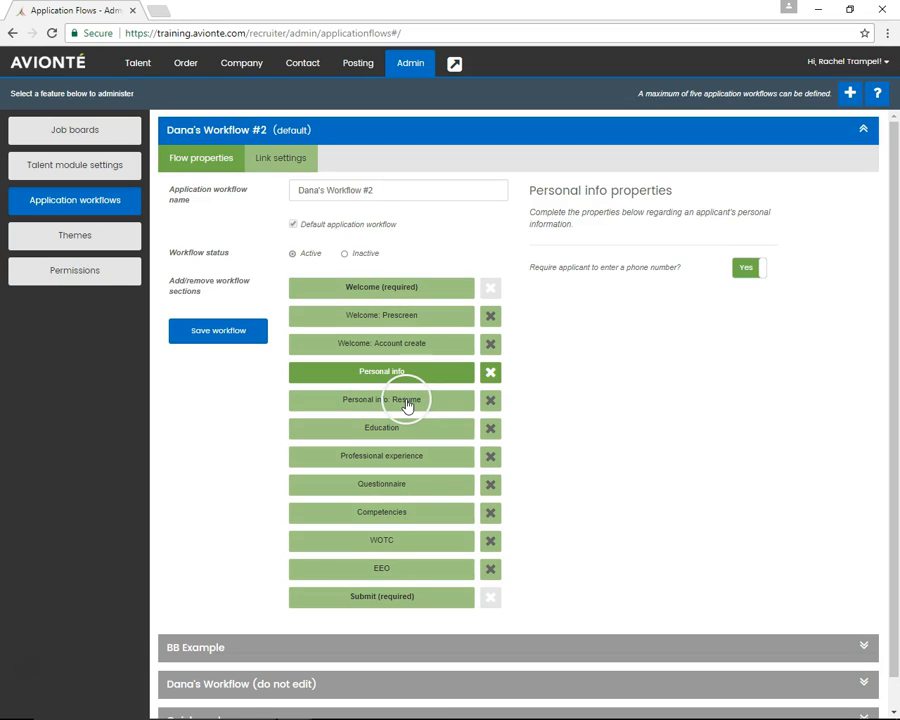
Toggle the applicant resume upload requirement and remove the Education and Professional experience sections from the workflow
{"action": "left_click", "coordinate": [407, 403]}
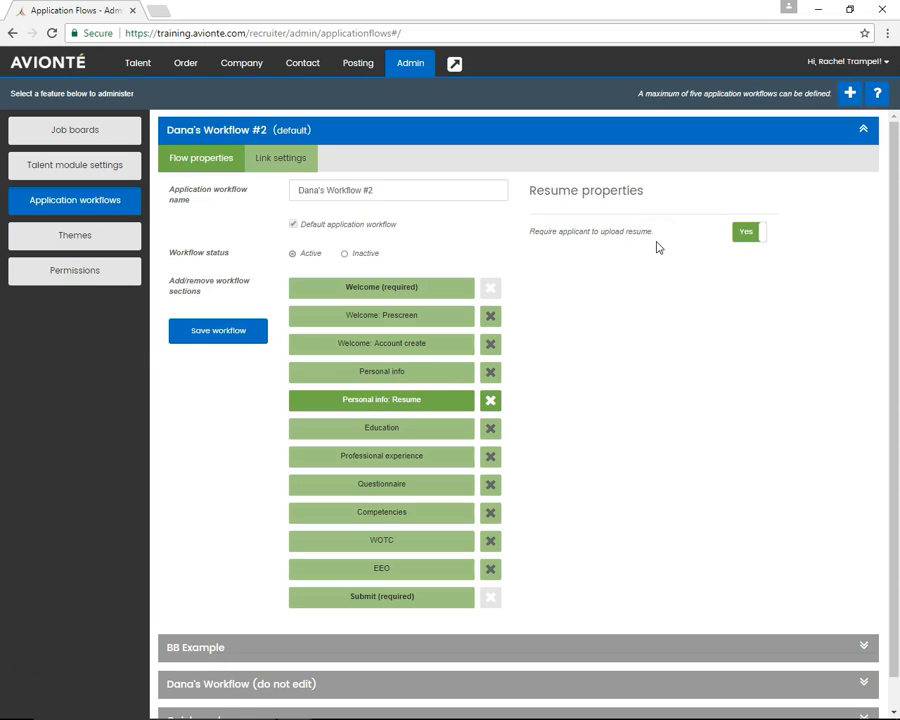
{"action": "left_click", "coordinate": [743, 236]}
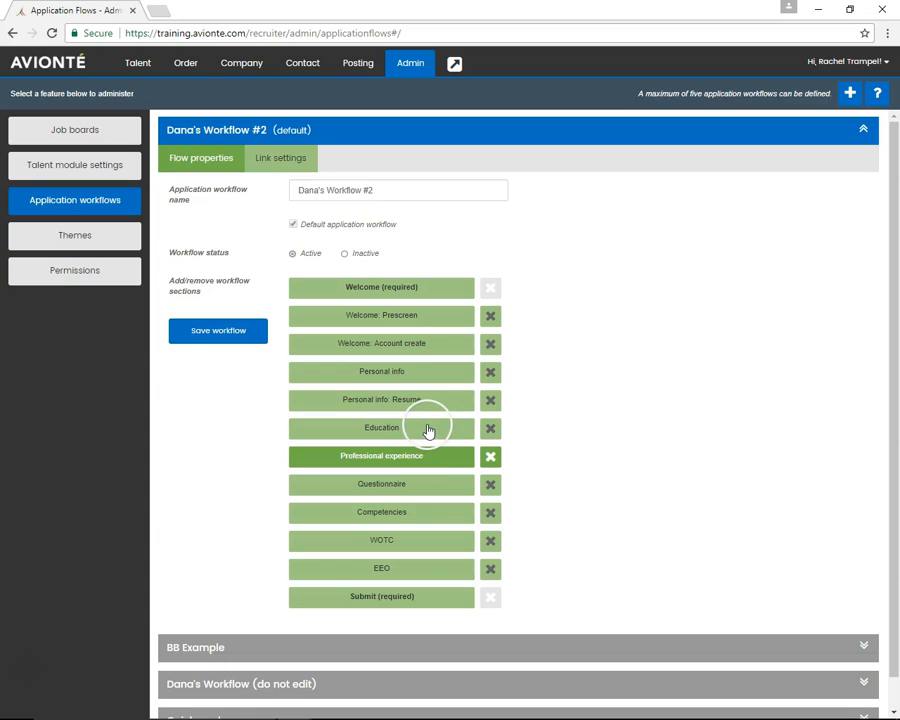
{"action": "left_click", "coordinate": [489, 431]}
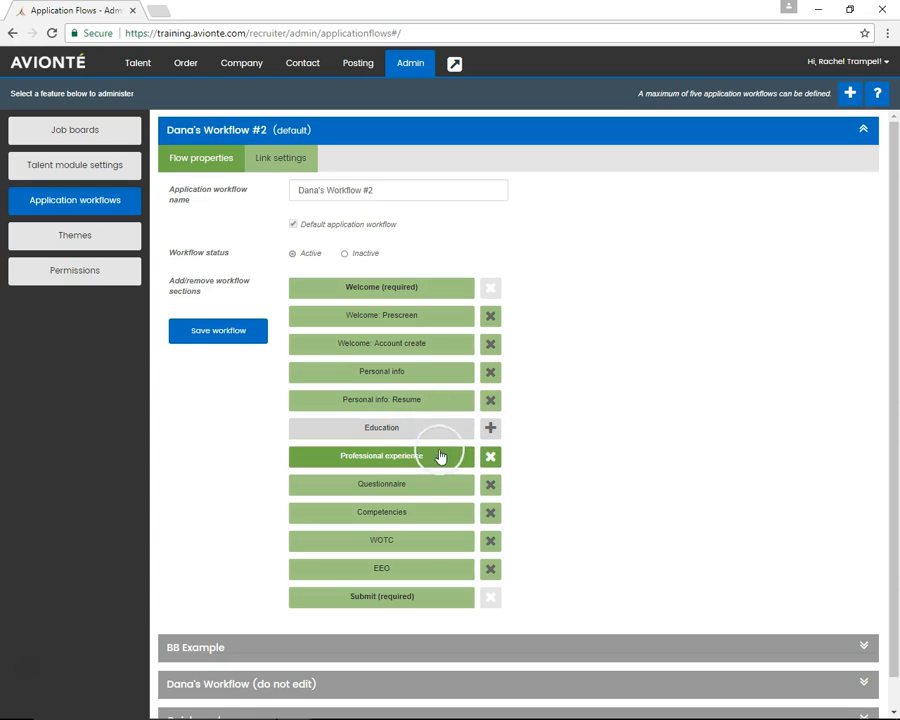
{"action": "left_click", "coordinate": [490, 459]}
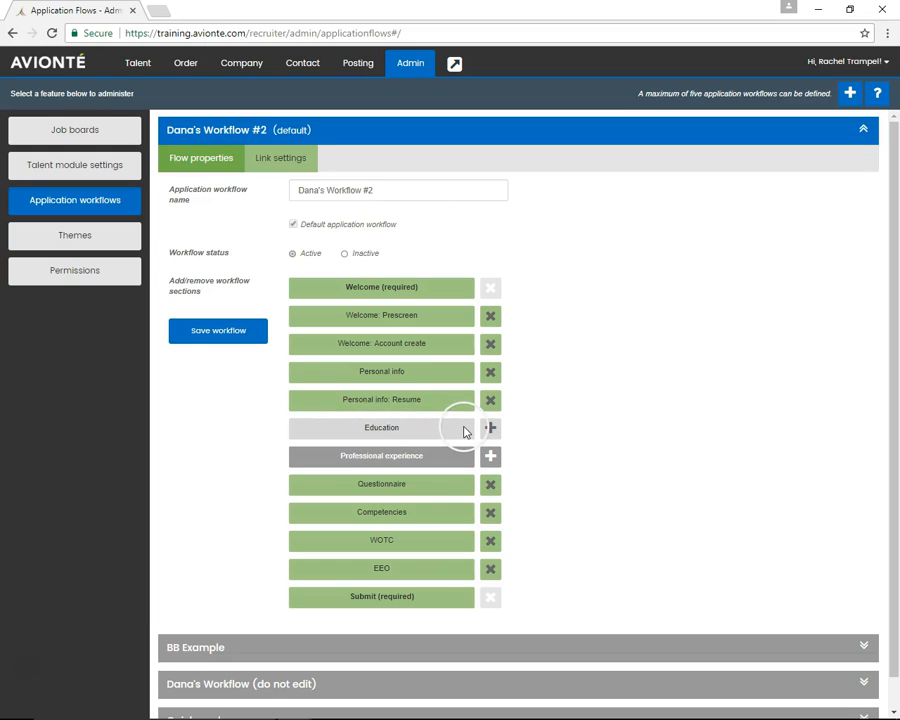
Add a second question, "Have you applied to us before?", to the Questionnaire section
{"action": "left_click", "coordinate": [427, 484]}
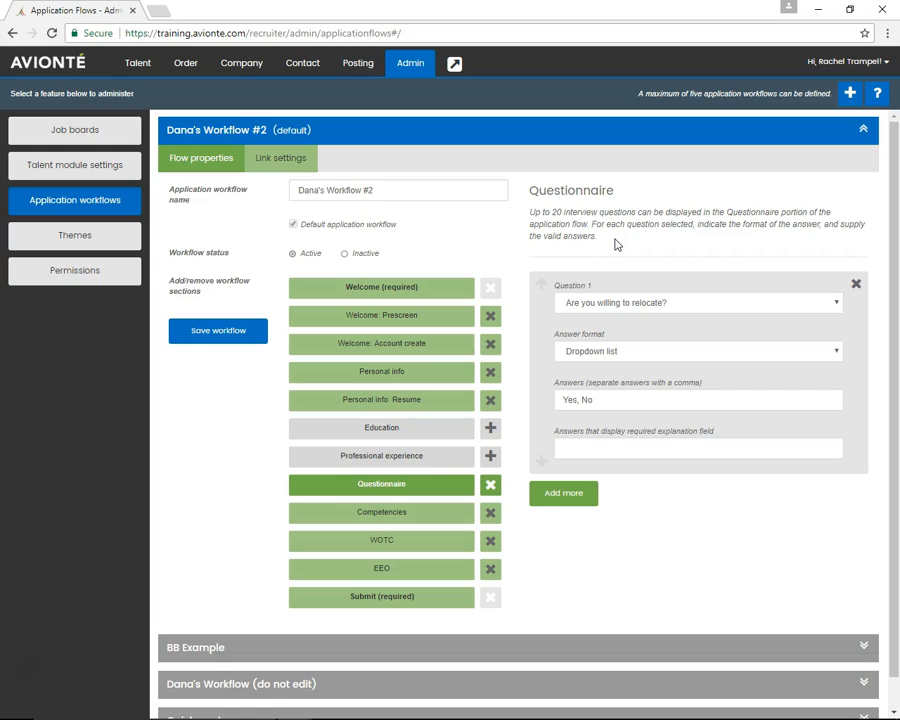
{"action": "left_click", "coordinate": [561, 495]}
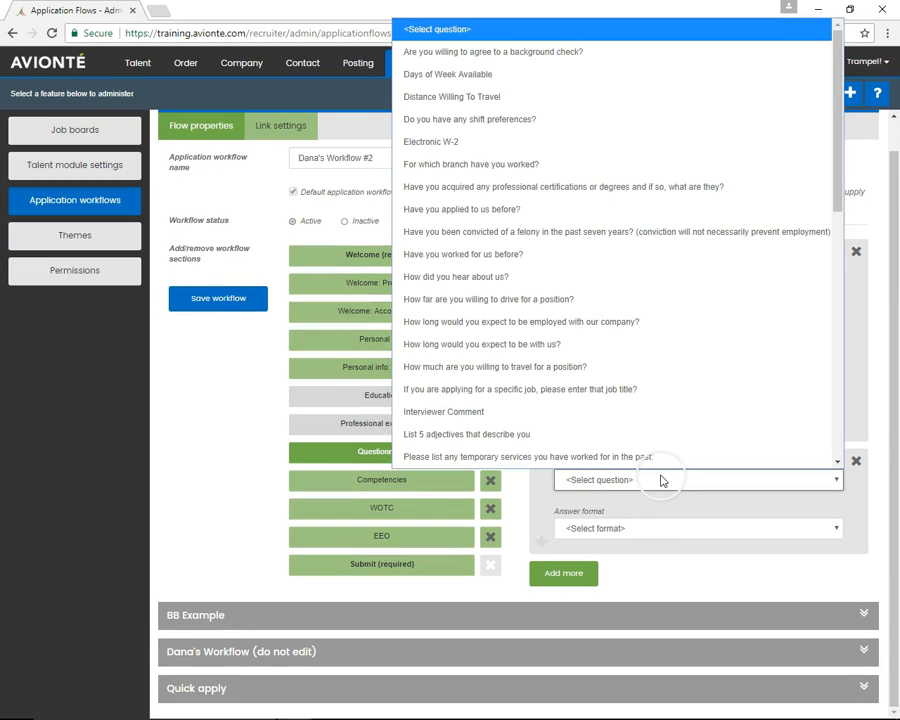
{"action": "left_click", "coordinate": [659, 476]}
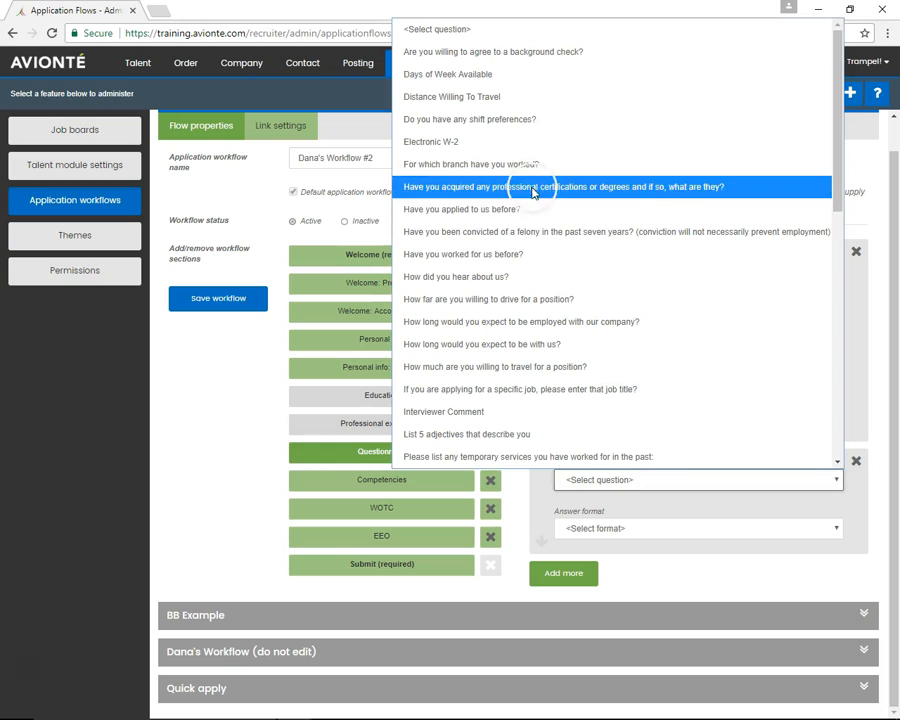
{"action": "left_click", "coordinate": [533, 223]}
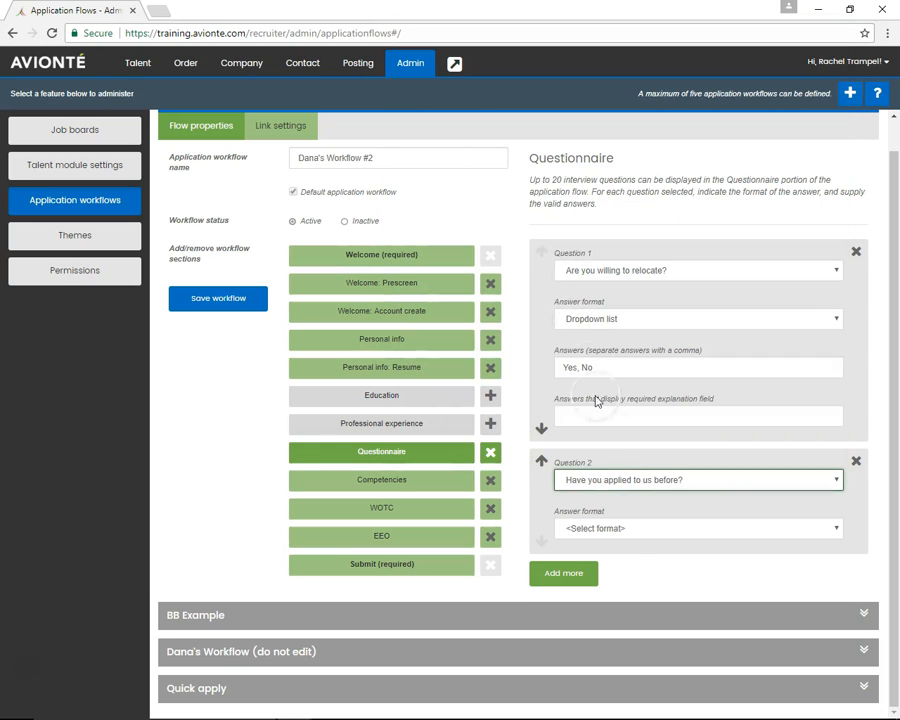
Set Question 2's answer format to Dropdown list and enter "Yes, No" as its answers
{"action": "left_click", "coordinate": [621, 530]}
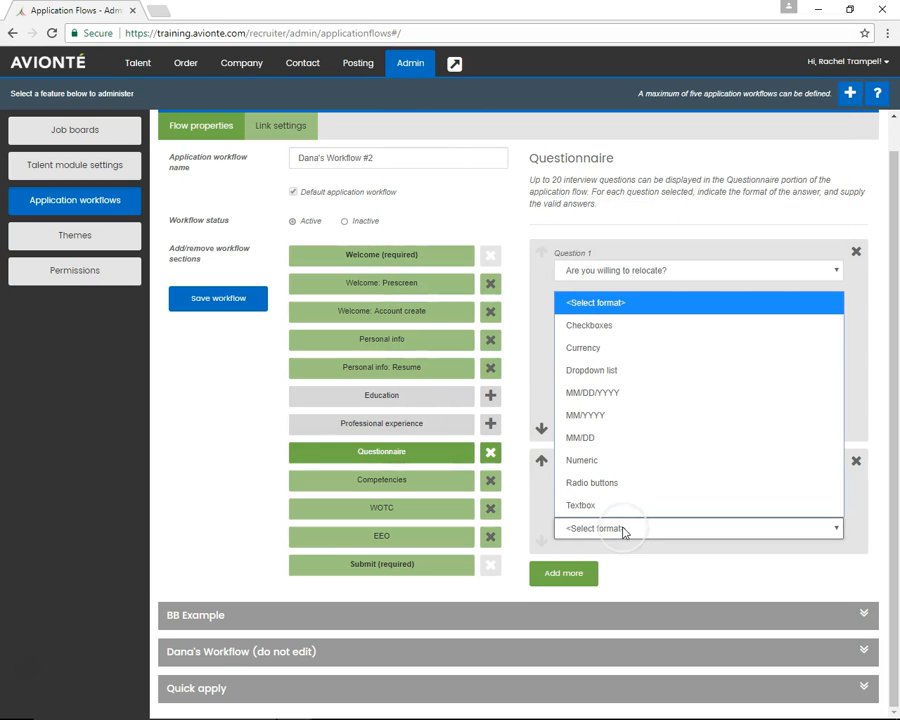
{"action": "left_click", "coordinate": [620, 528]}
{"action": "left_click", "coordinate": [598, 370]}
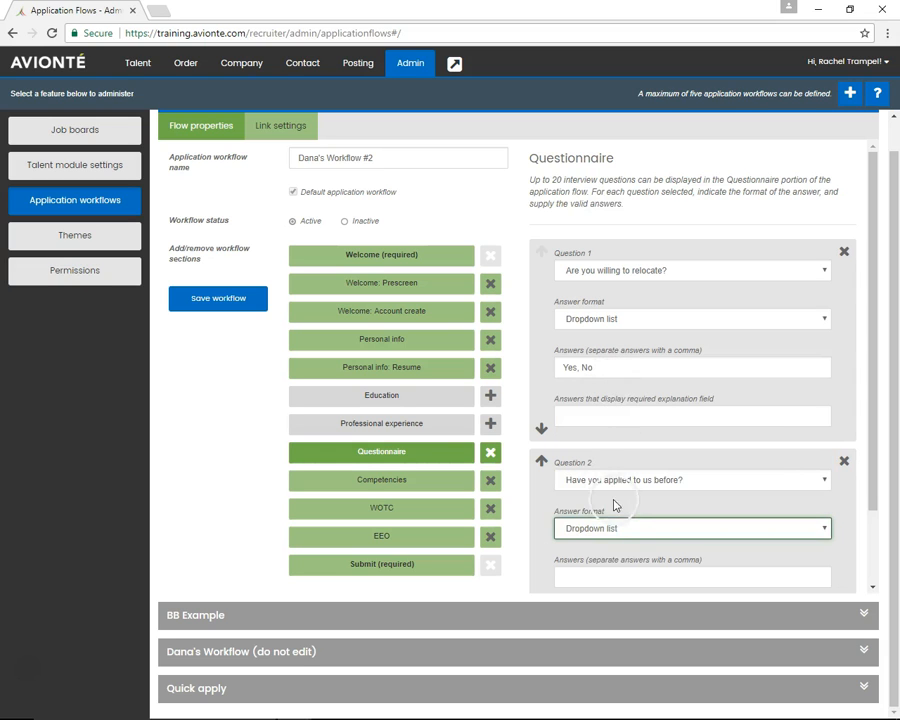
{"action": "left_click", "coordinate": [684, 578]}
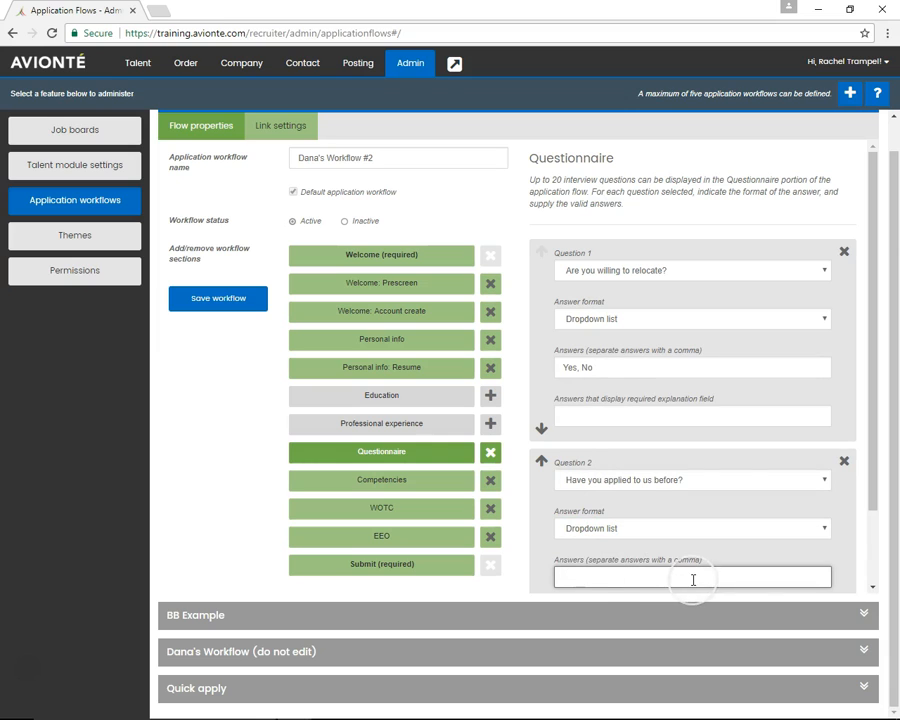
{"action": "type", "text": "Yes"}
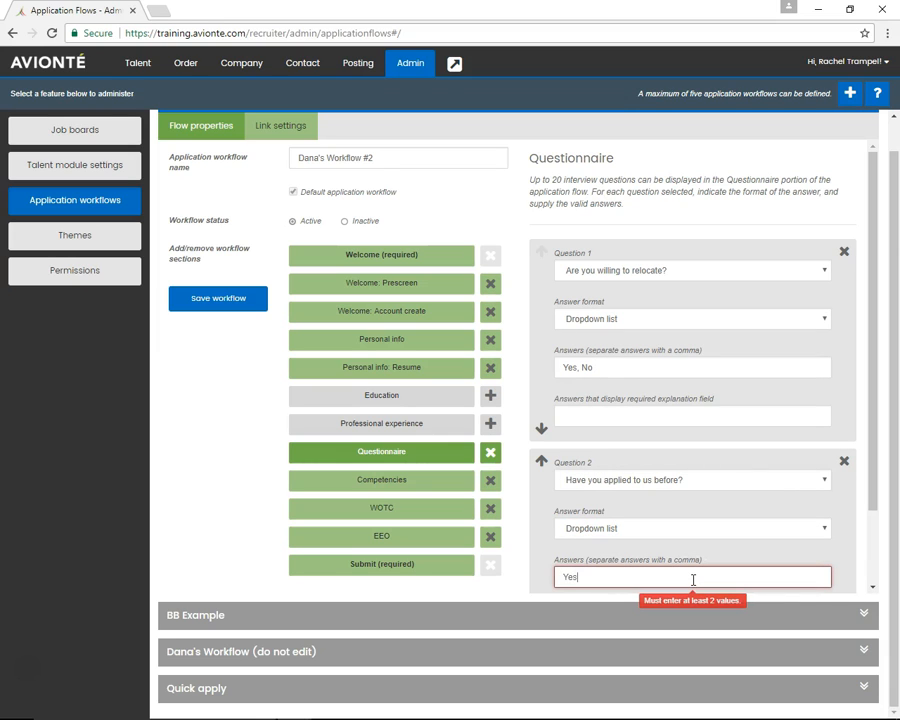
{"action": "type", "text": ", No"}
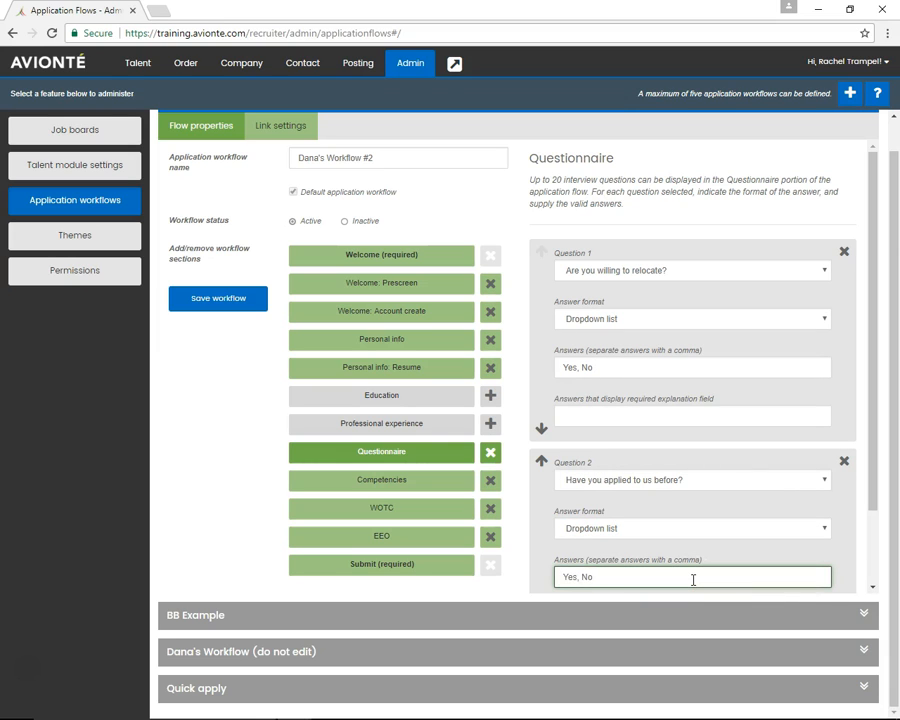
{"action": "scroll", "coordinate": [693, 579], "scroll_direction": "down", "scroll_amount": 1}
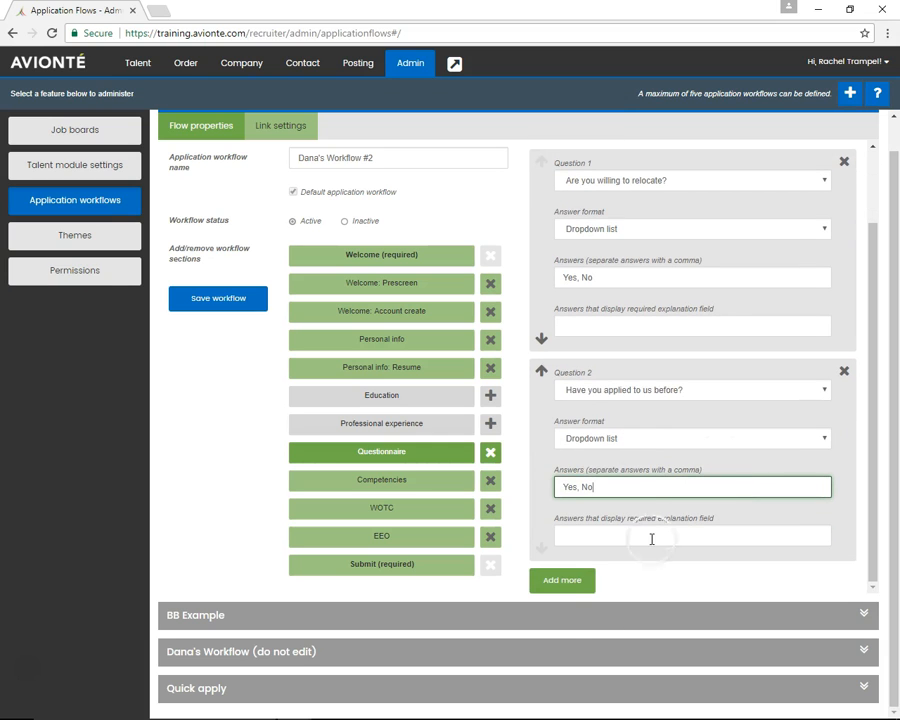
{"action": "scroll", "coordinate": [735, 490], "scroll_direction": "up", "scroll_amount": 1}
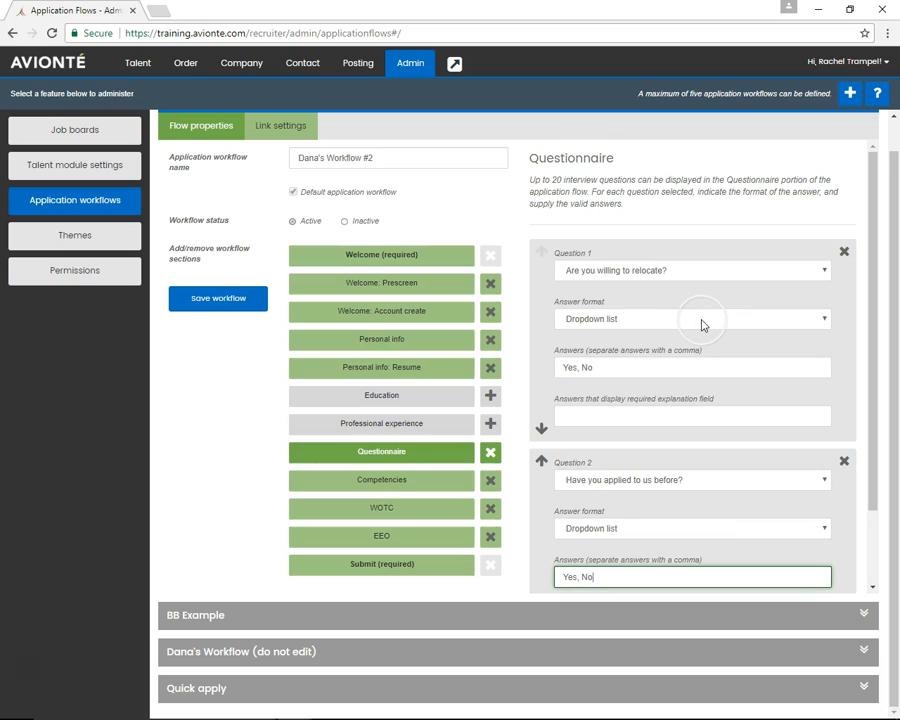
{"action": "scroll", "coordinate": [700, 323], "scroll_direction": "down", "scroll_amount": 1}
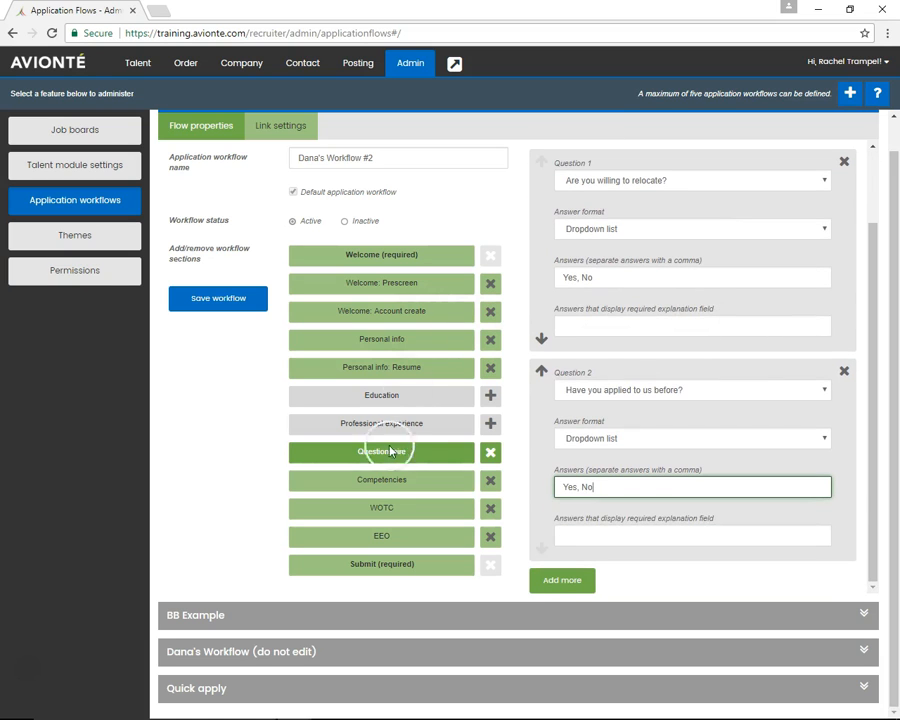
Raise the minimum competencies required in the Competencies section to 4
{"action": "left_click", "coordinate": [430, 481]}
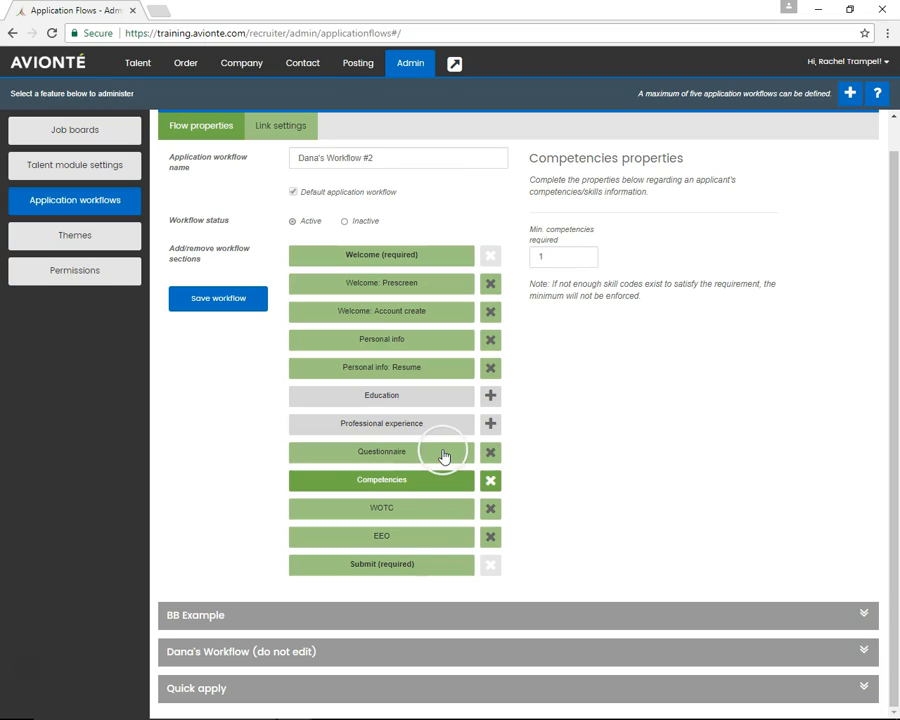
{"action": "left_click", "coordinate": [564, 255]}
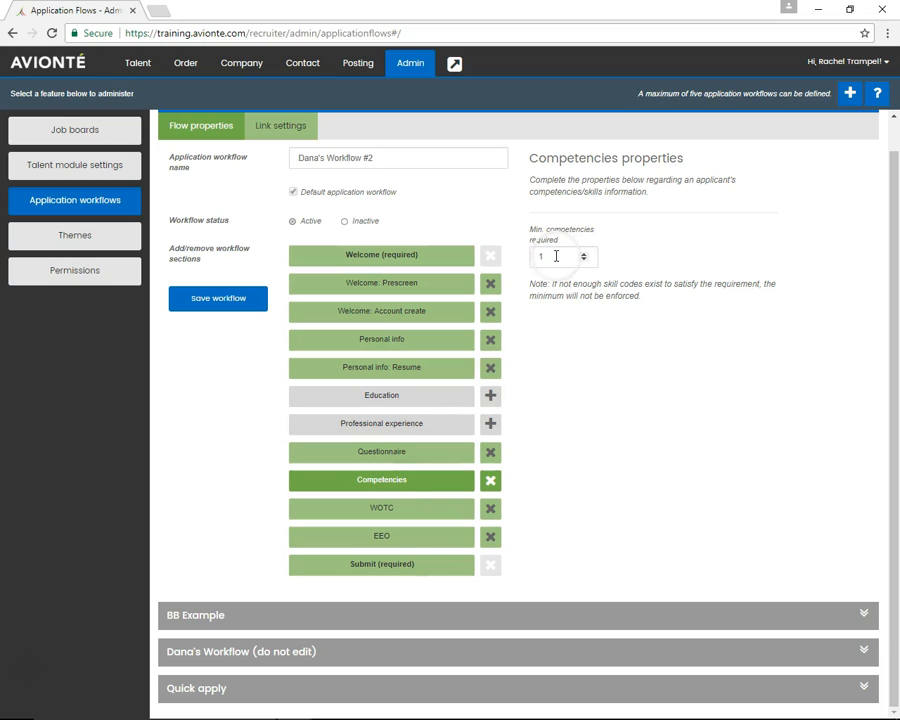
{"action": "left_click", "coordinate": [584, 254]}
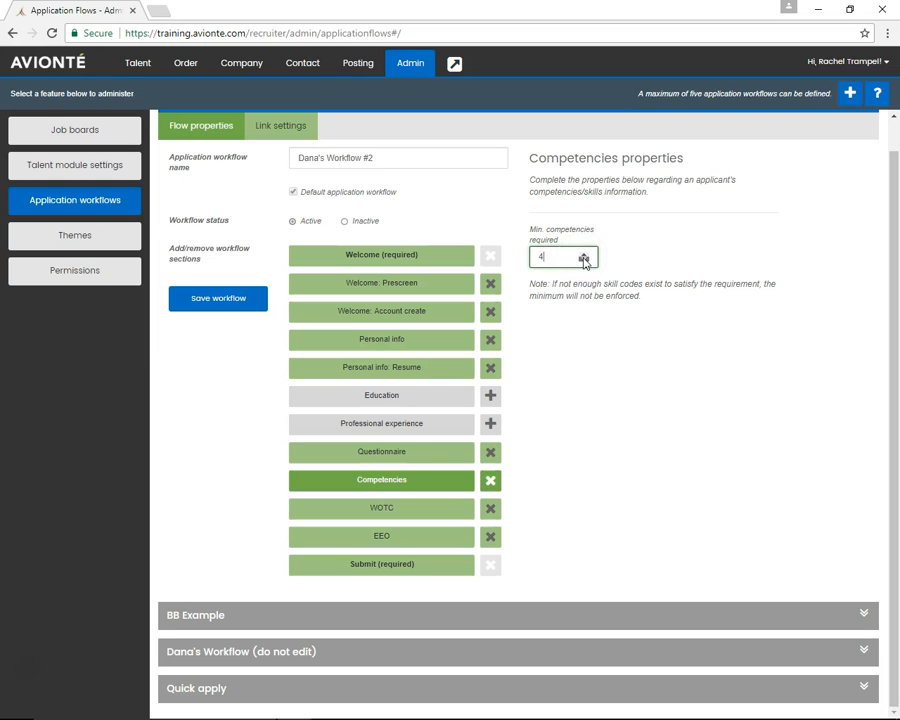
{"action": "left_click", "coordinate": [573, 253]}
Remove the WOTC and Competencies sections from the workflow
{"action": "left_click", "coordinate": [392, 513]}
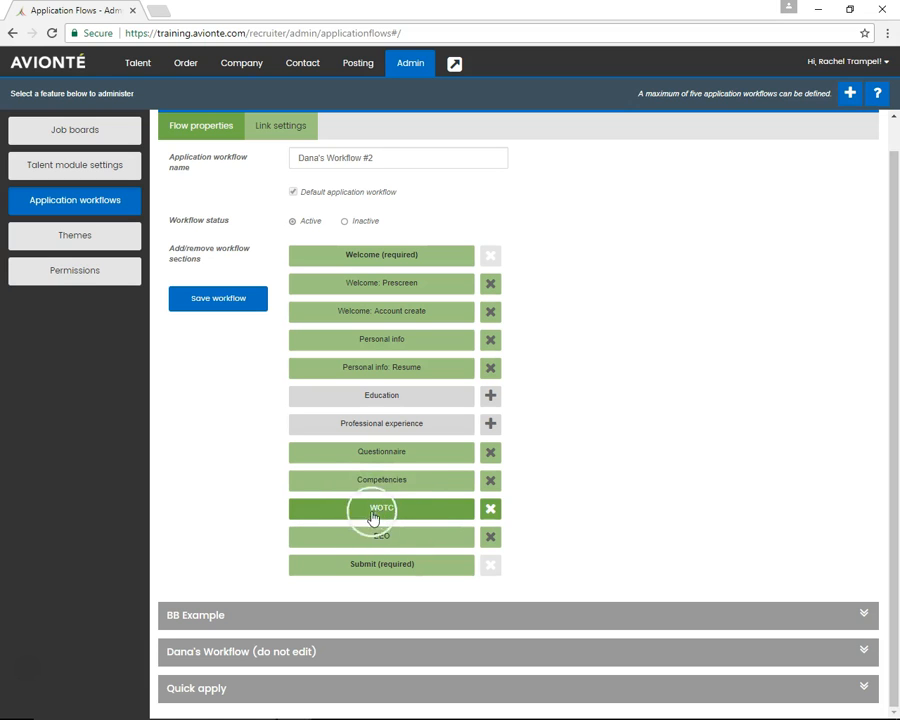
{"action": "left_click", "coordinate": [490, 509]}
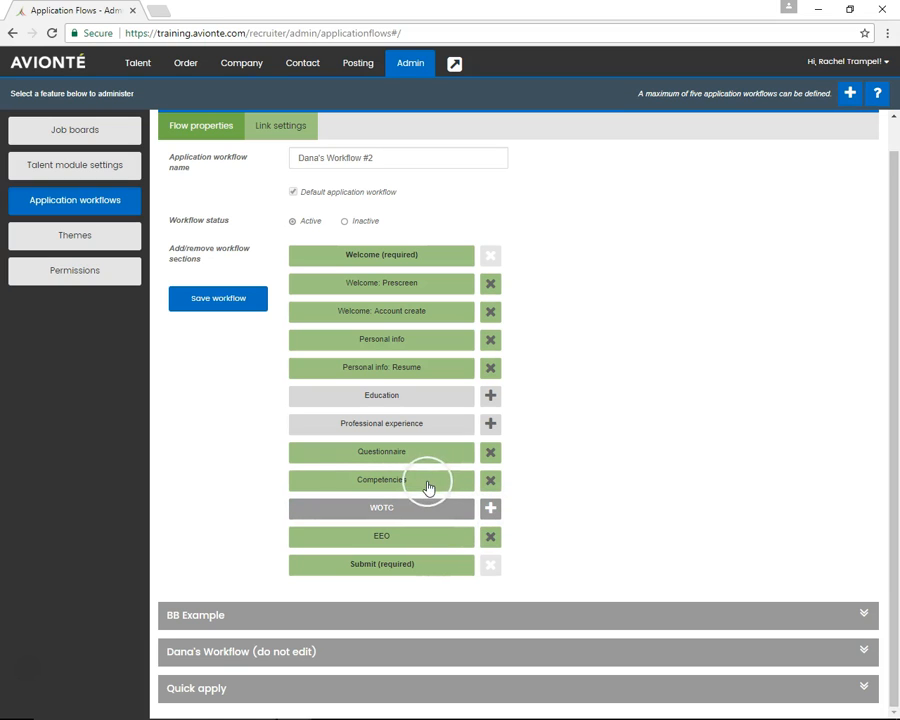
{"action": "left_click", "coordinate": [491, 482]}
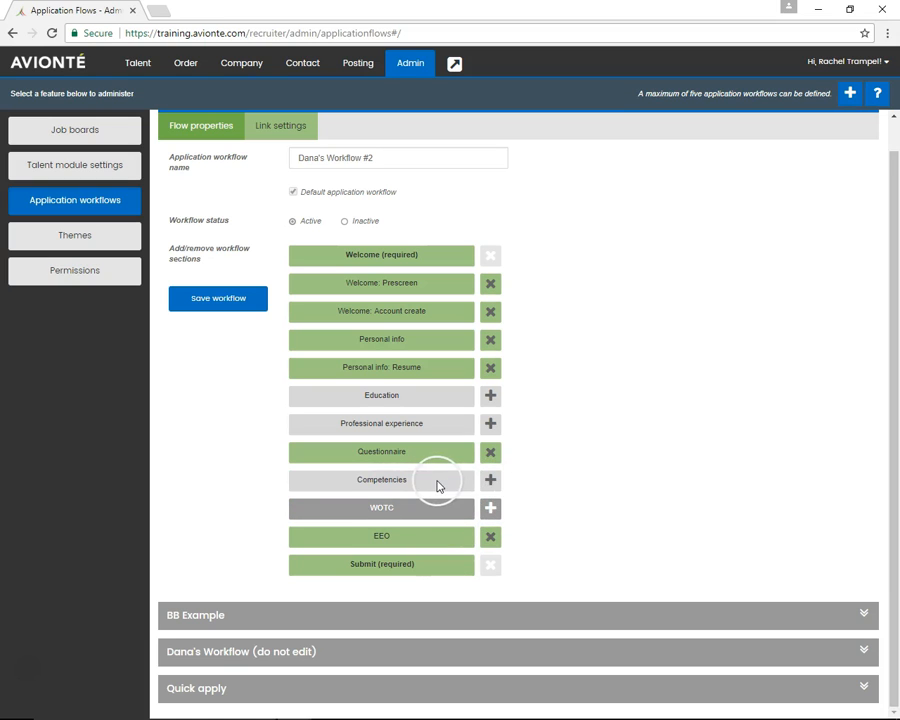
Review the EEO and Submit section properties and save the workflow
{"action": "left_click", "coordinate": [397, 541]}
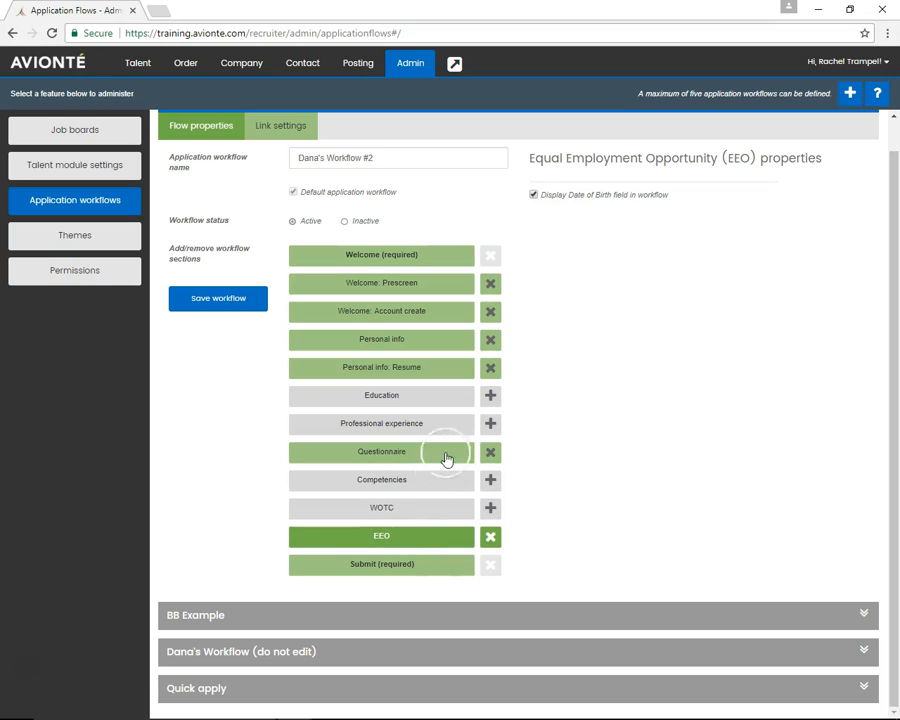
{"action": "left_click", "coordinate": [420, 566]}
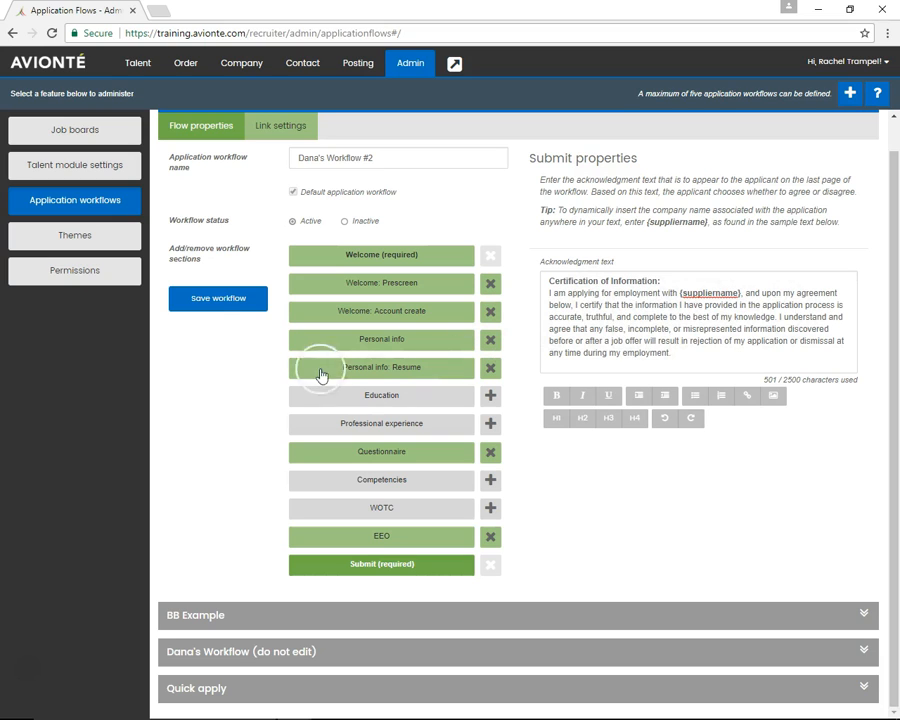
{"action": "left_click", "coordinate": [234, 305]}
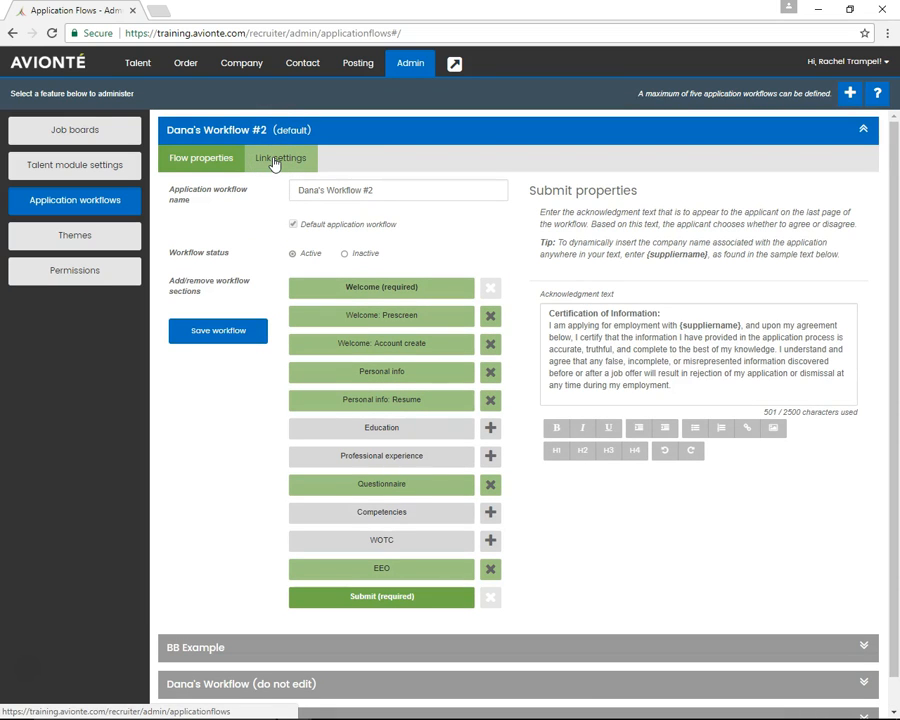
In the workflow's link settings, set the flow link URL ending to "talent-staffing-group"
{"action": "left_click", "coordinate": [275, 162]}
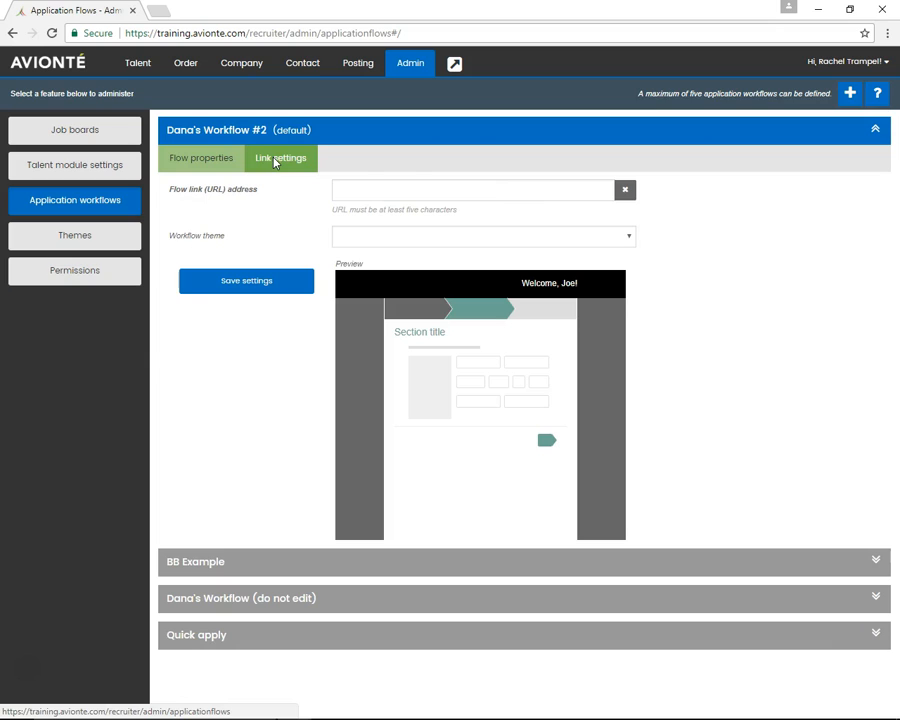
{"action": "left_click", "coordinate": [387, 193]}
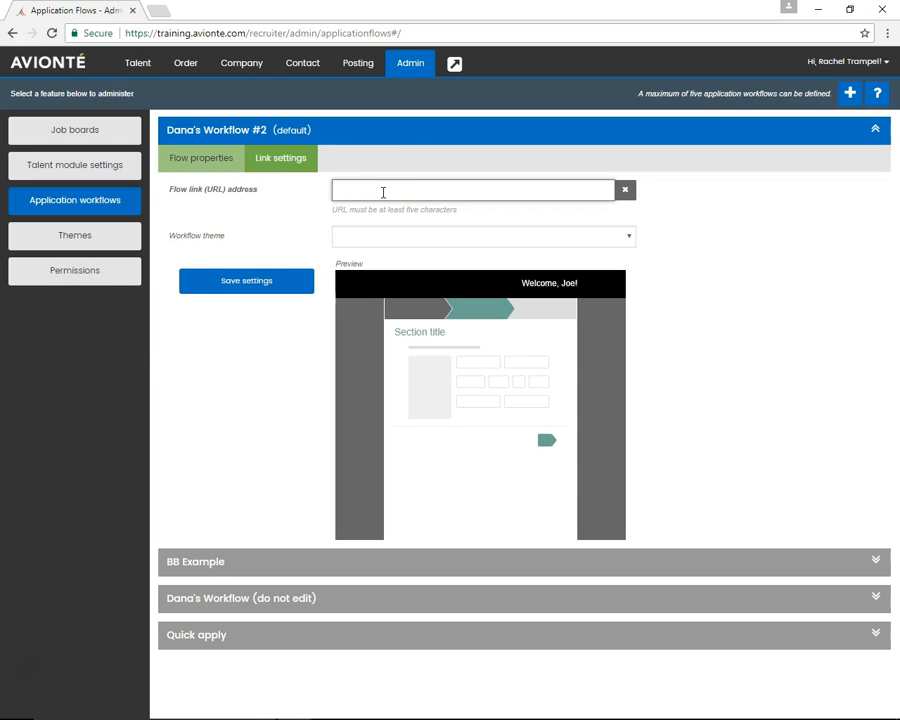
{"action": "left_click", "coordinate": [390, 194]}
{"action": "type", "text": "talent-staffing-group"}
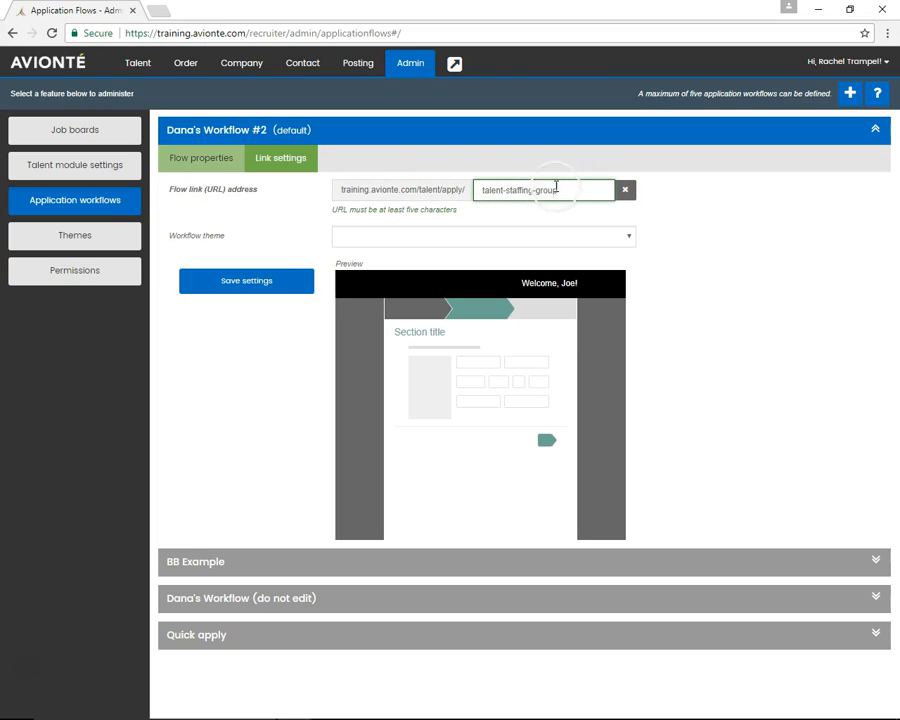
Apply the Talent Staffing Group theme to the workflow and go back to its flow properties
{"action": "left_click", "coordinate": [438, 236]}
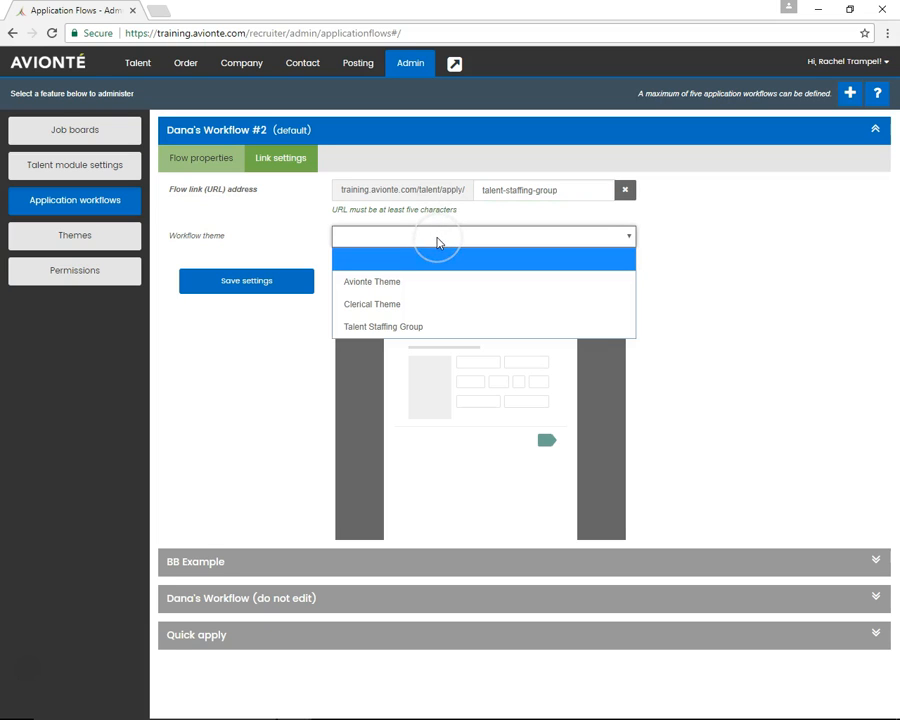
{"action": "left_click", "coordinate": [426, 326]}
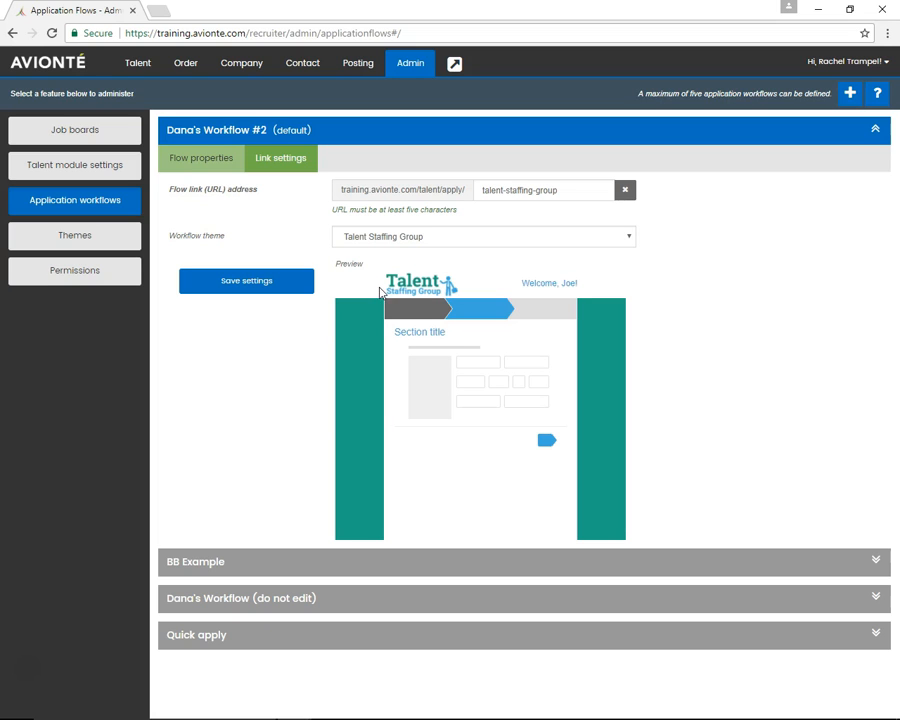
{"action": "left_click", "coordinate": [218, 166]}
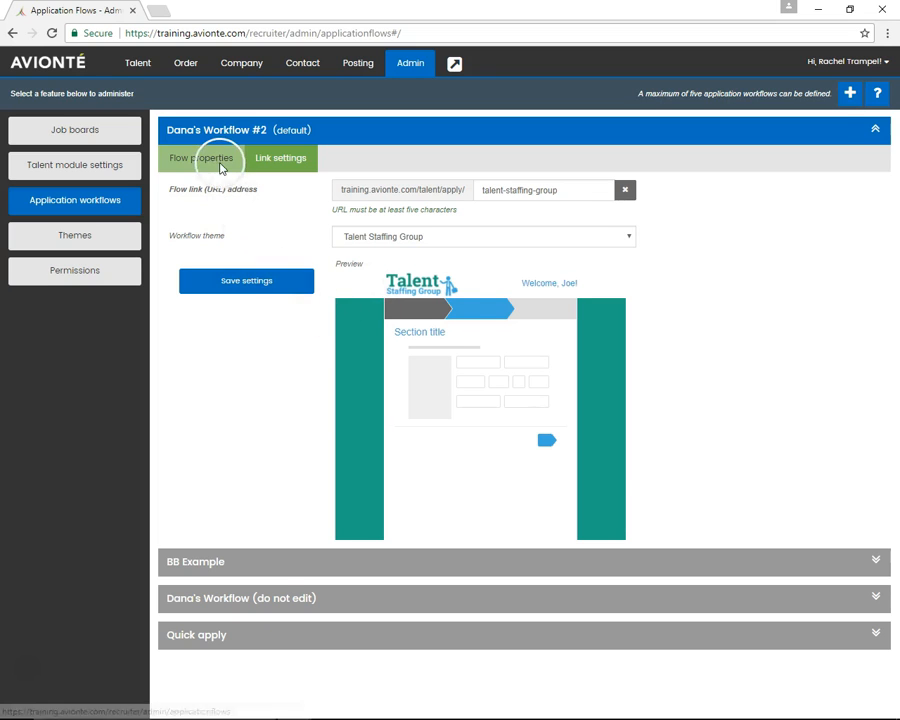